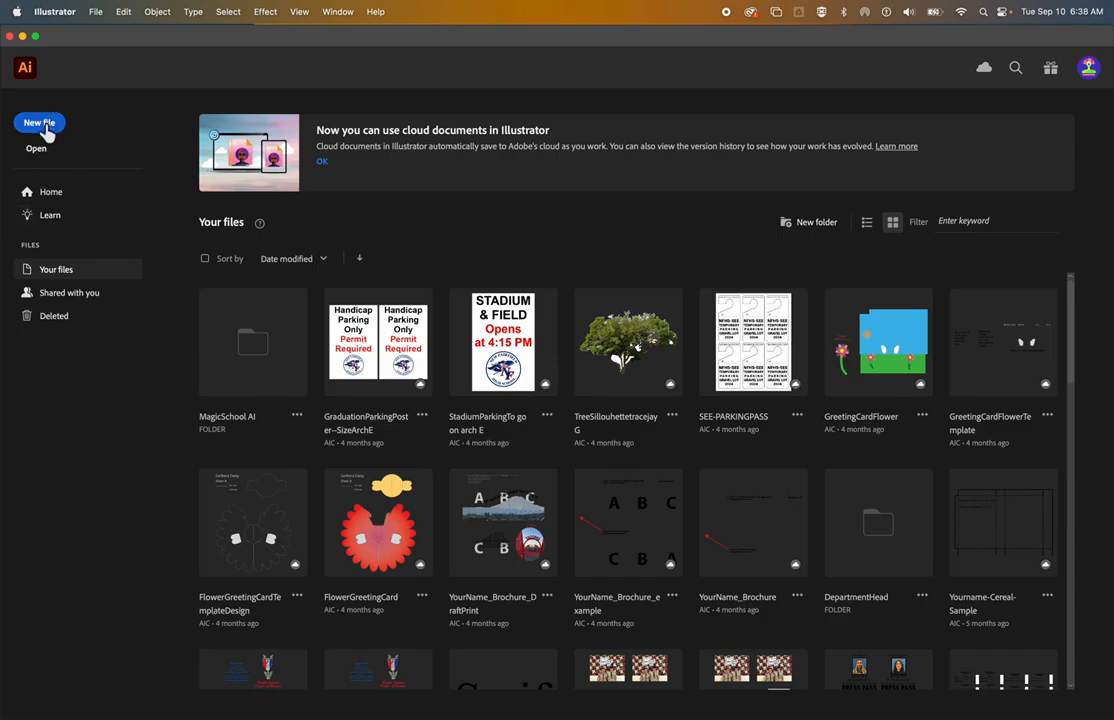
- Create a new portrait Letter document, 8.5 x 11 in, named yourname_cartoon_face
click(95, 12)
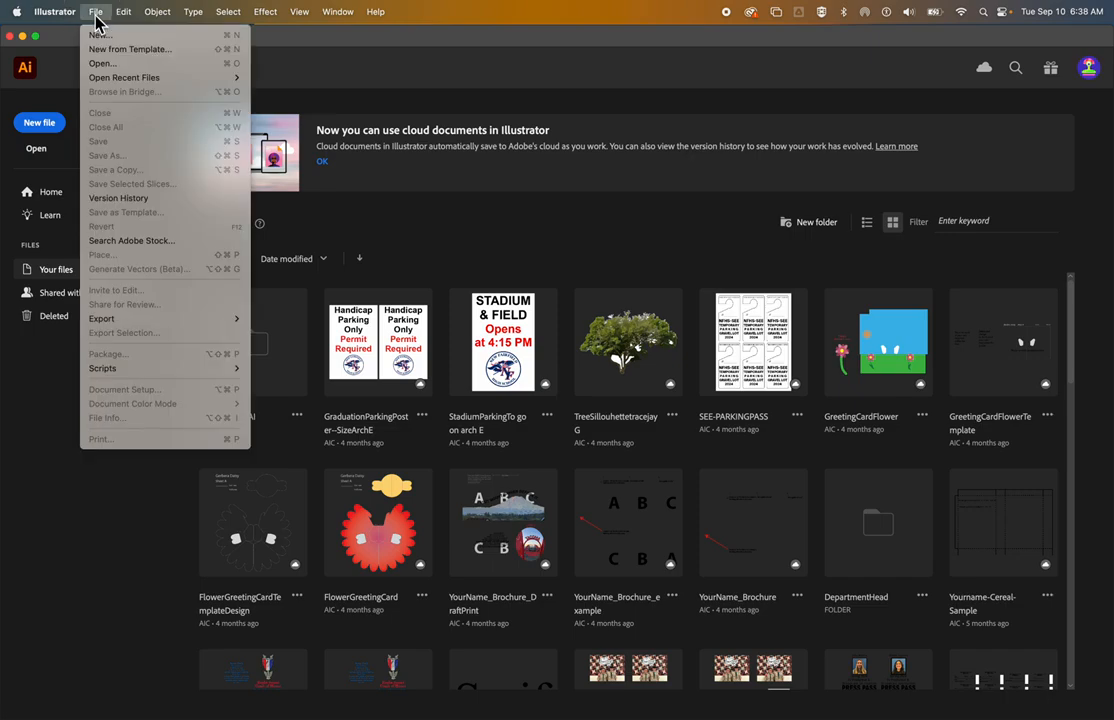
click(97, 41)
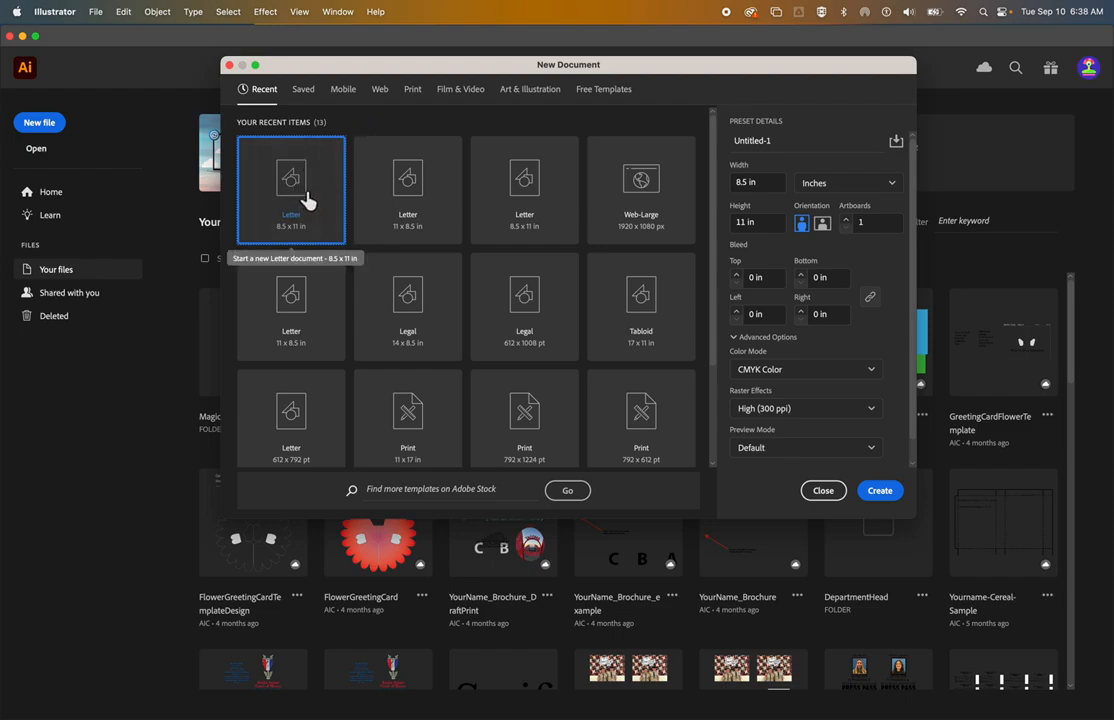
click(824, 148)
text(yourname_cartoon_face)
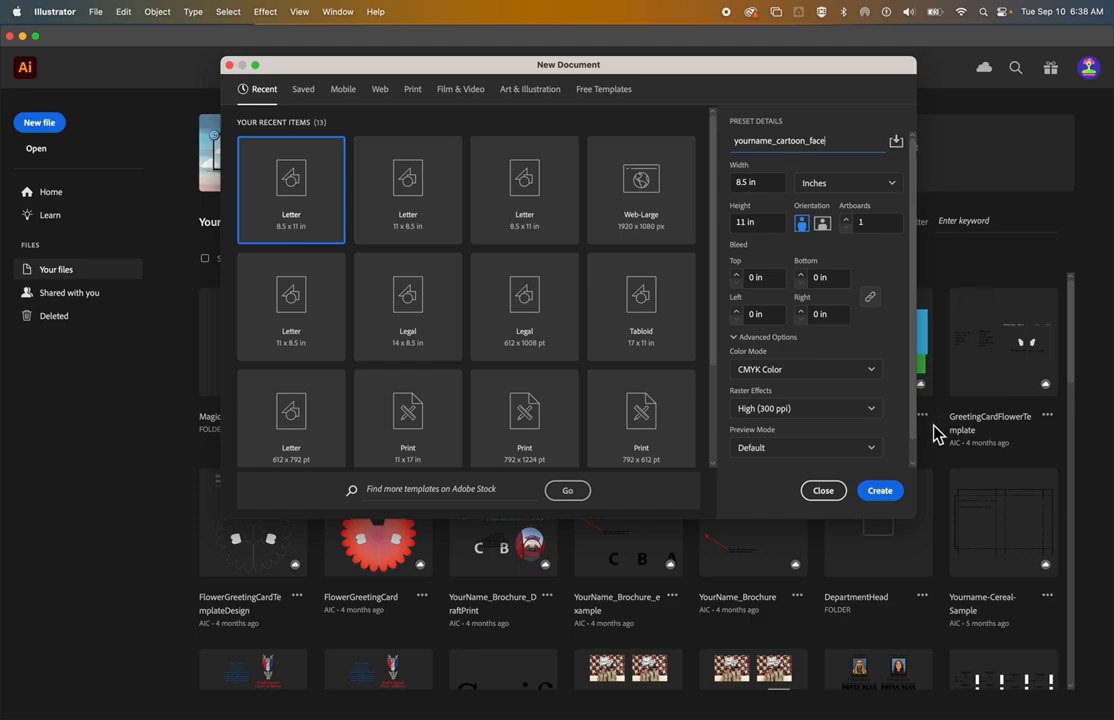
click(882, 492)
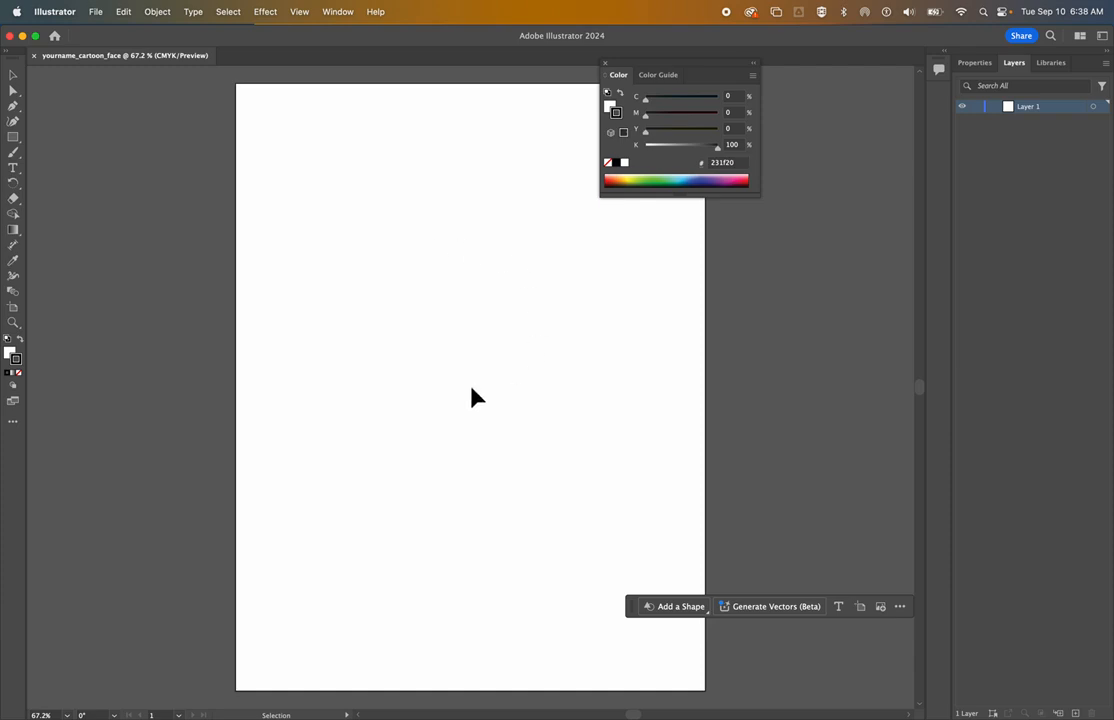
- Place the image "Photo on 9-10-24 at 6.37 AM" from the Desktop as a linked file on the artboard
click(96, 14)
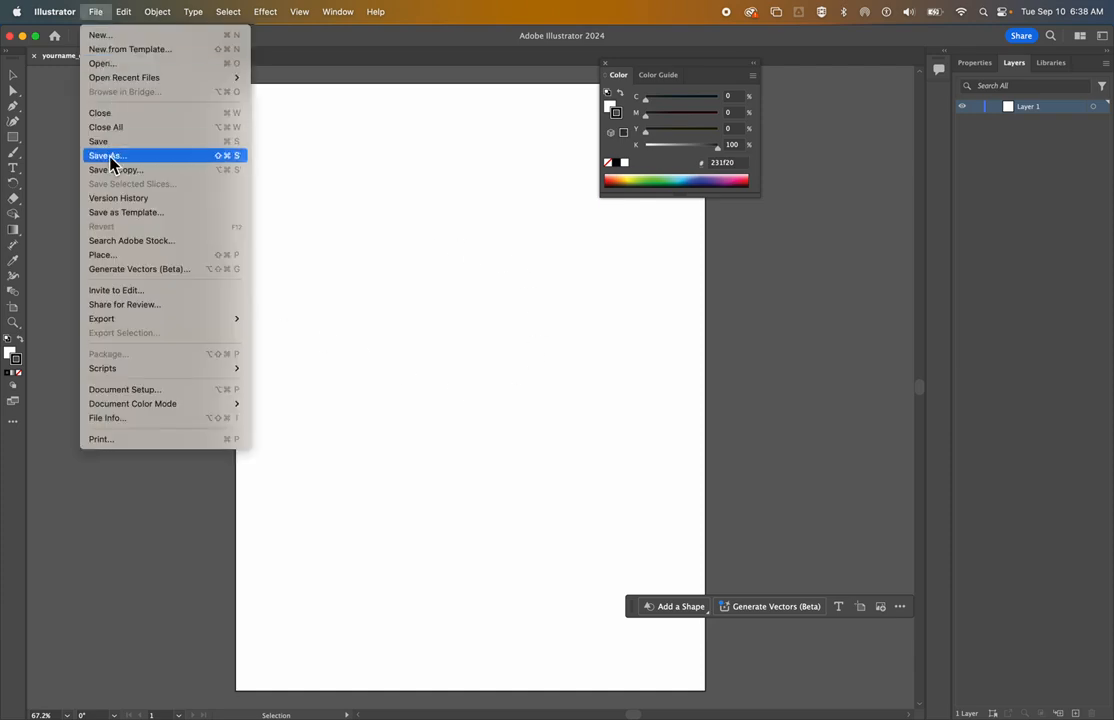
click(129, 256)
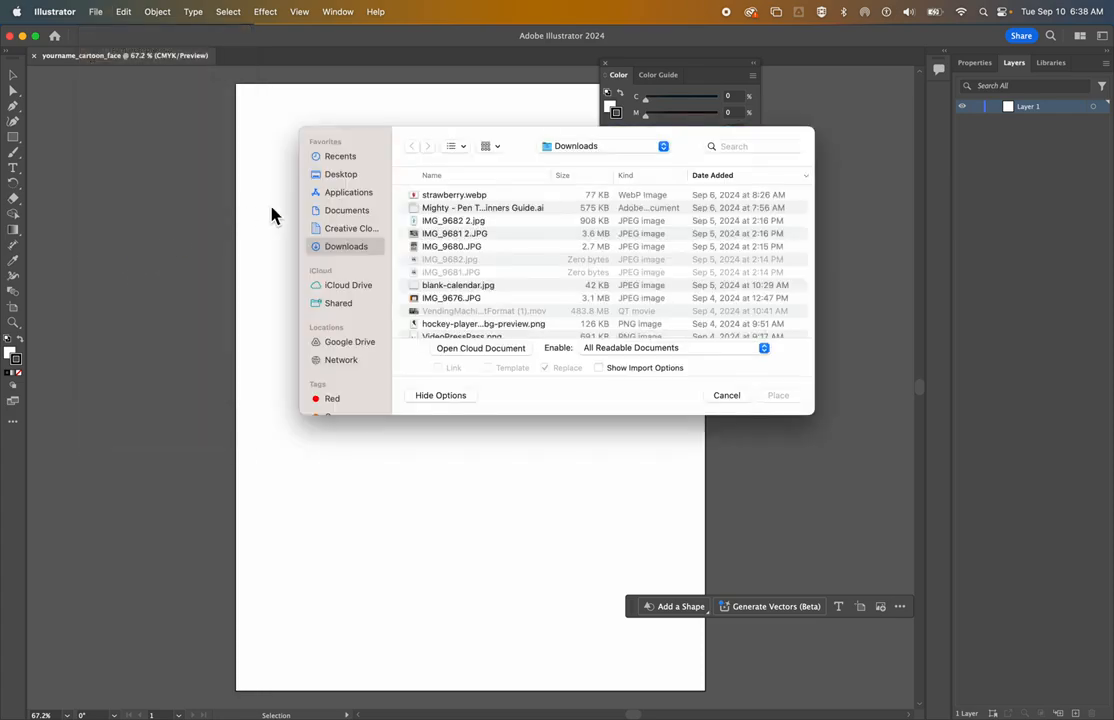
click(350, 176)
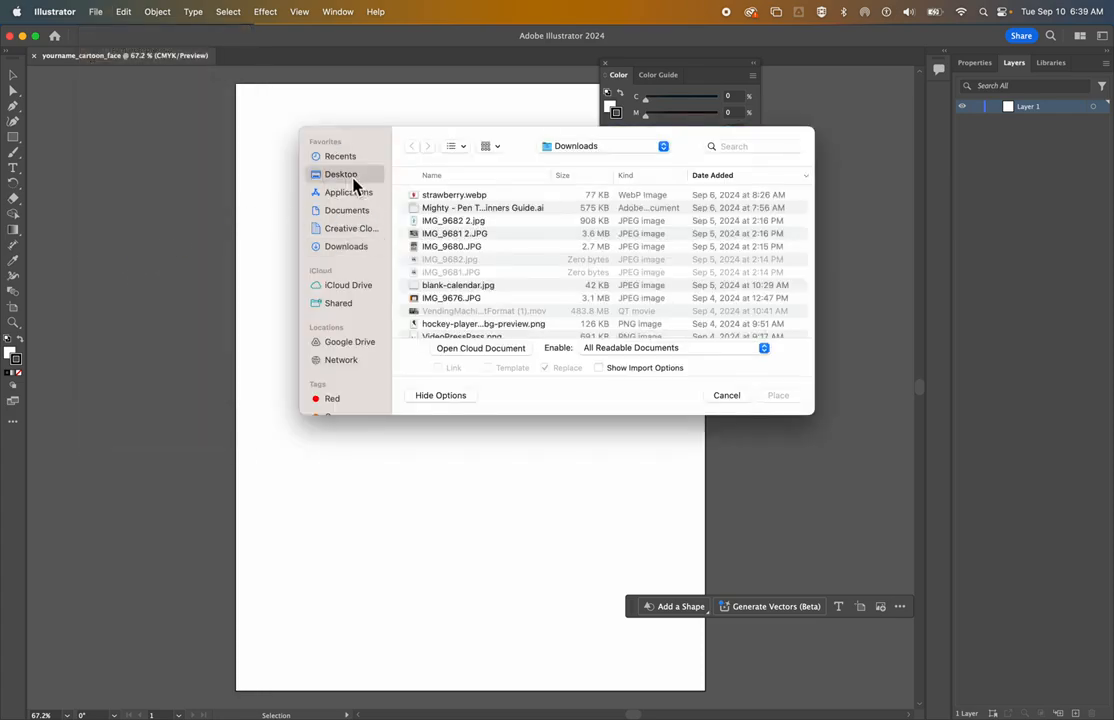
click(497, 199)
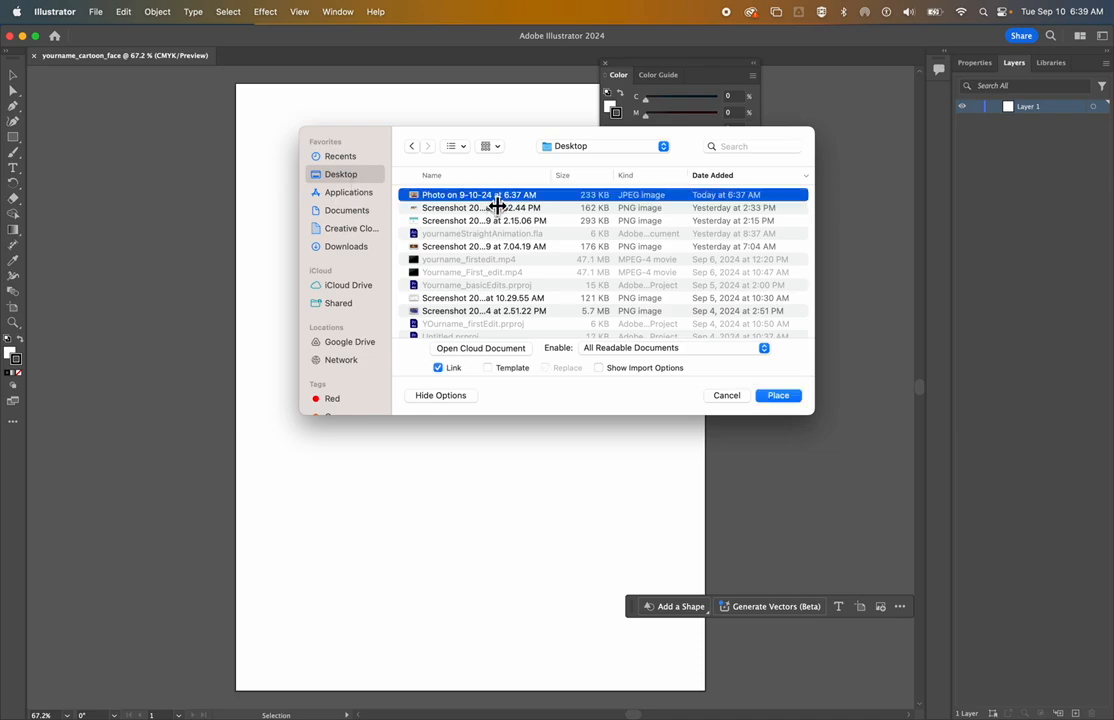
click(778, 396)
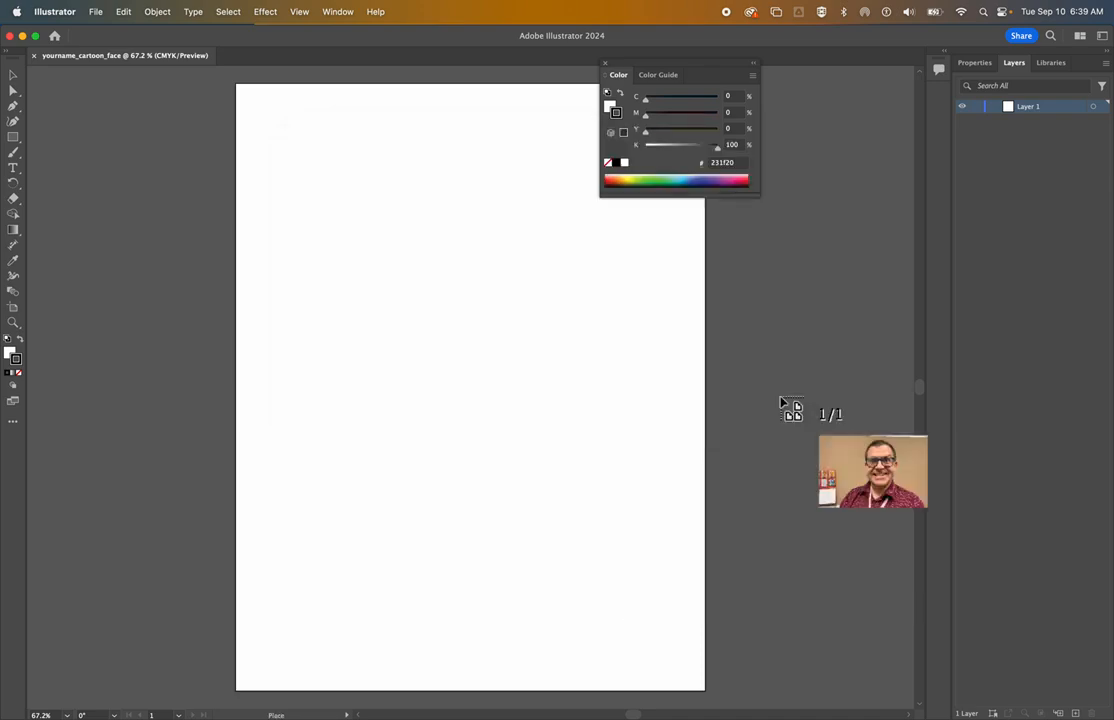
click(319, 204)
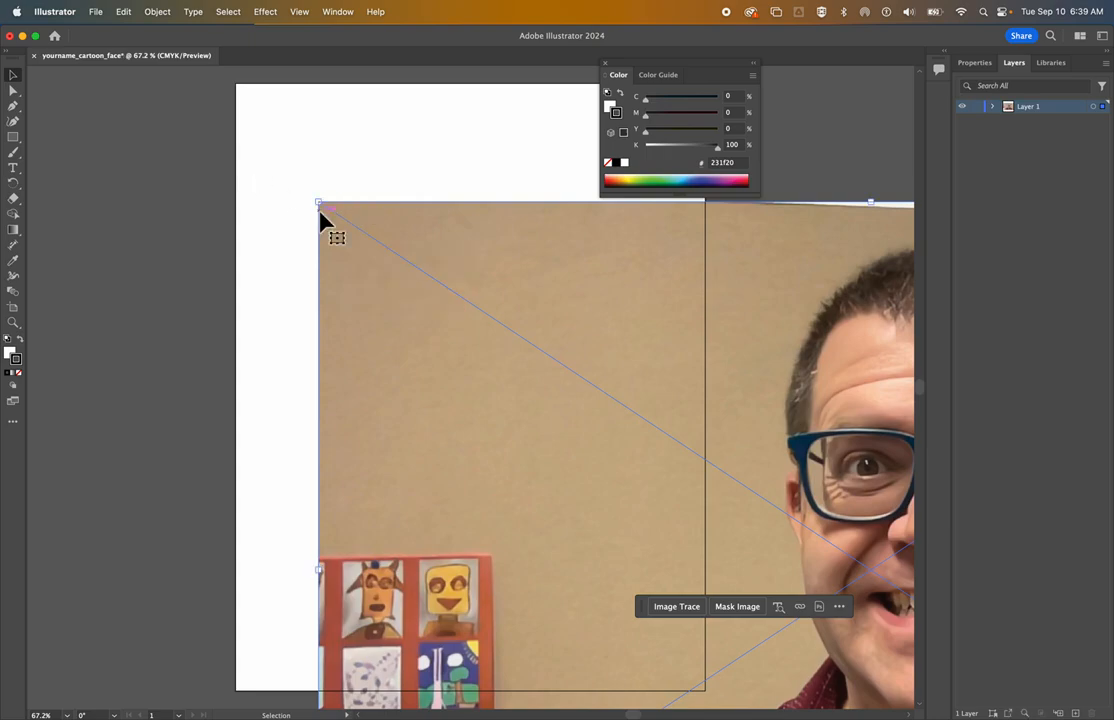
- Scale the placed photo down proportionally and position it so the head and shoulders fit within the artboard's width
mouse_move(321, 204)
mouse_down()
mouse_move(500, 328)
mouse_move(739, 415)
mouse_move(321, 348)
mouse_move(62, 182)
mouse_move(368, 231)
mouse_move(25, 162)
mouse_move(427, 250)
mouse_move(62, 164)
mouse_move(323, 303)
mouse_move(25, 286)
mouse_move(700, 172)
mouse_move(85, 251)
mouse_move(52, 284)
mouse_up()
key(super+z)
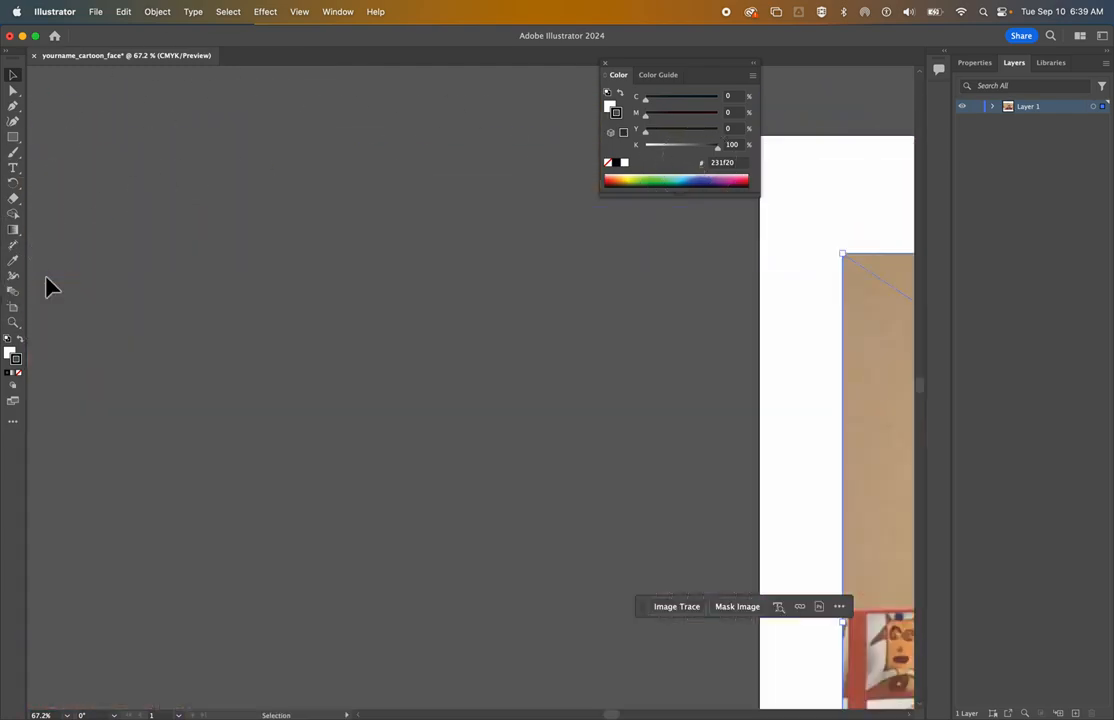
scroll(521, 334, right, 10)
scroll(521, 334, down, 2)
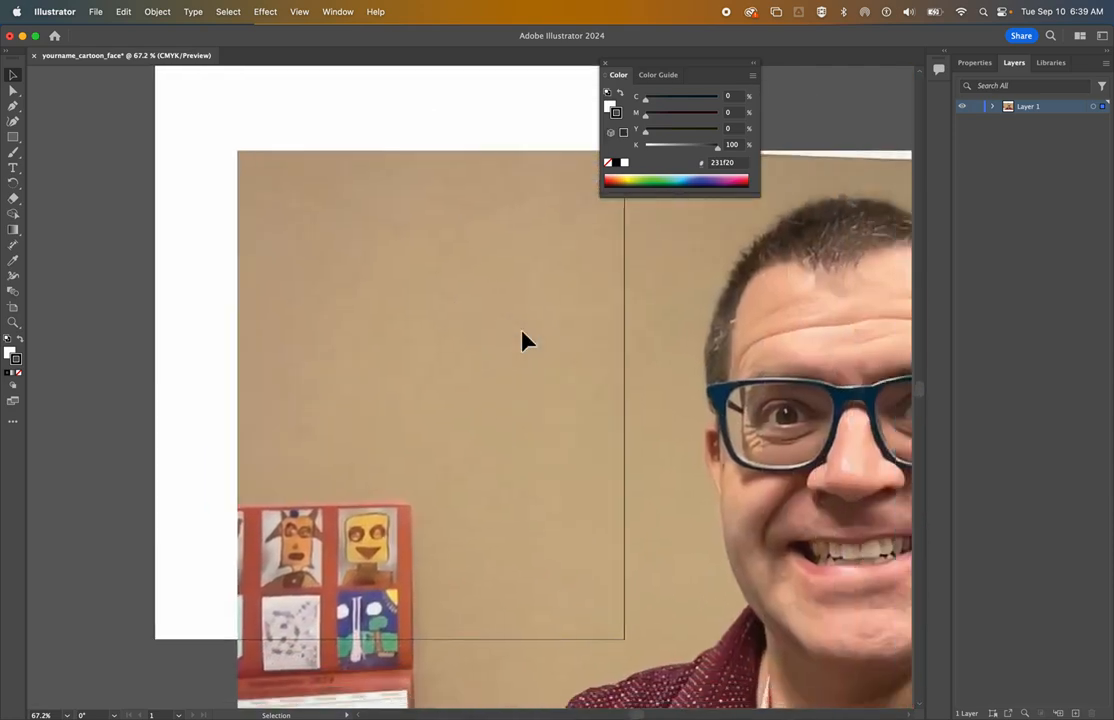
scroll(521, 334, right, 3)
click(521, 338)
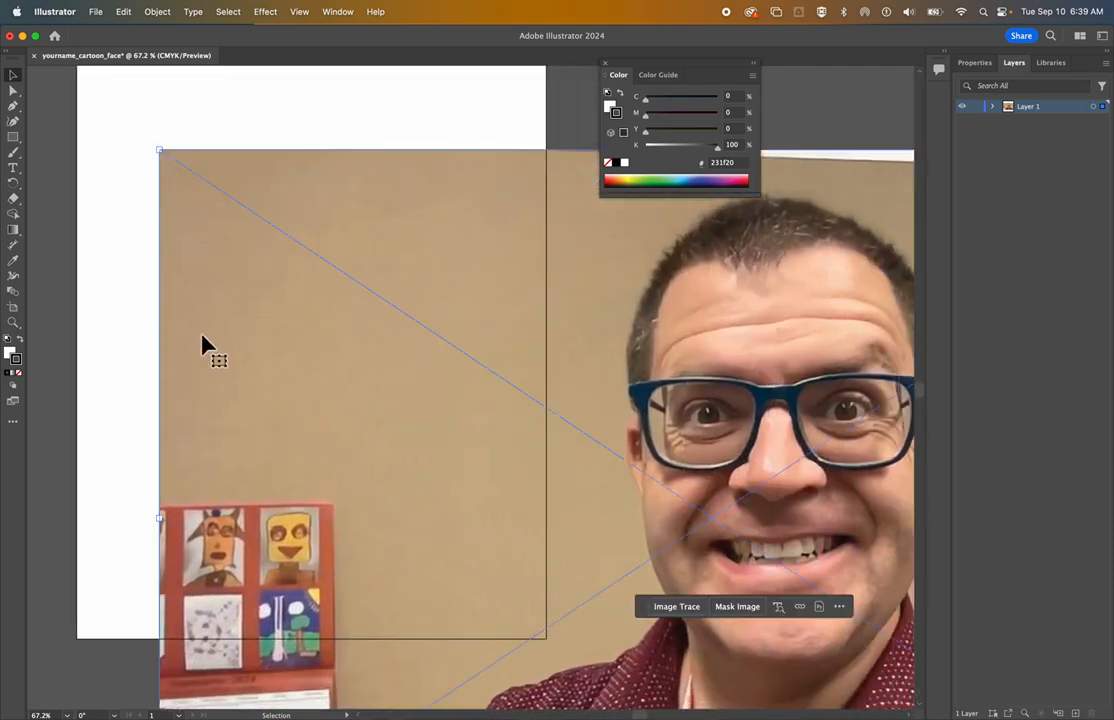
drag(165, 157, 729, 449)
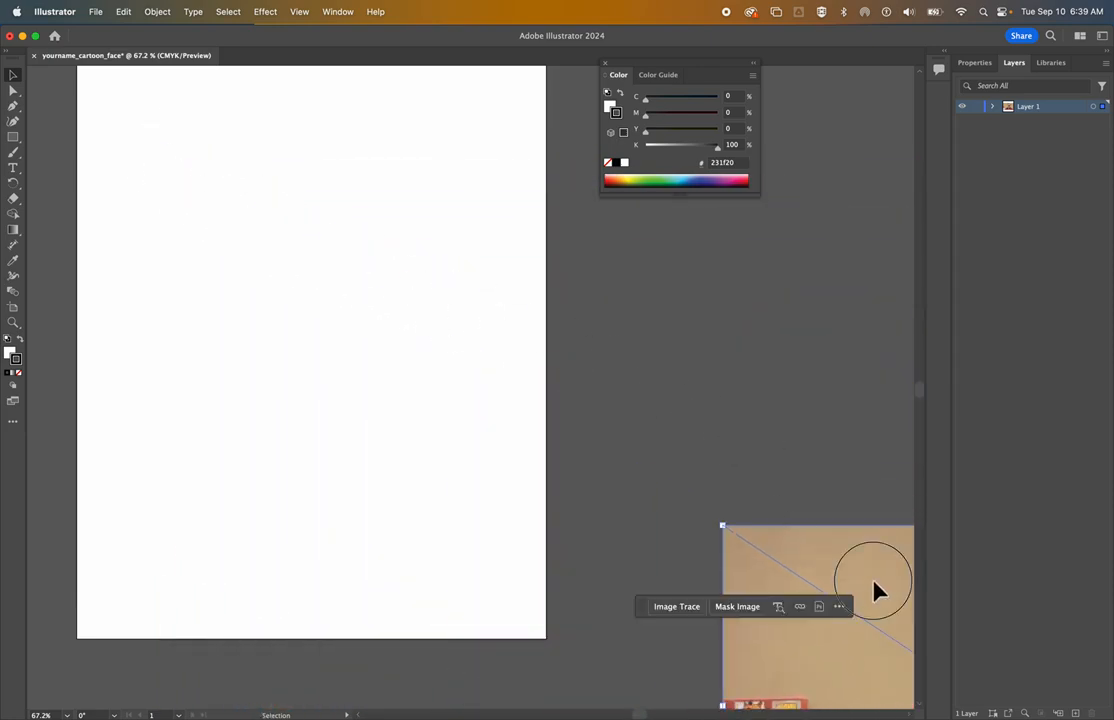
mouse_move(873, 590)
mouse_down()
mouse_move(472, 482)
mouse_move(214, 216)
mouse_move(168, 198)
mouse_up()
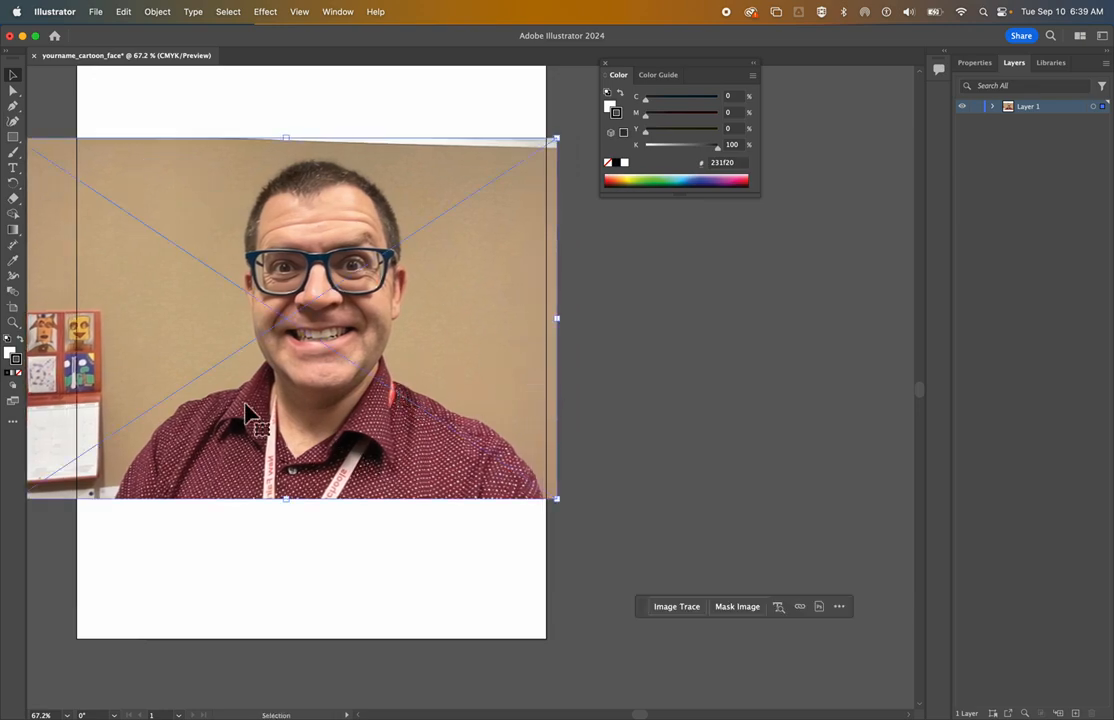
click(638, 335)
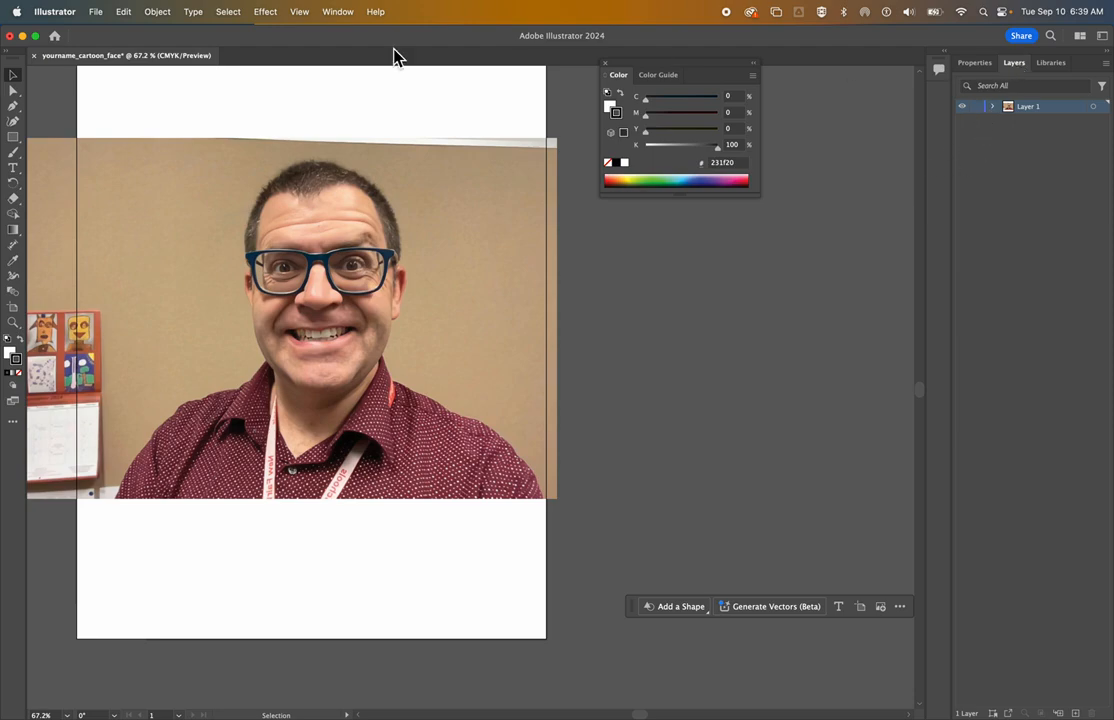
- Lock Layer 1, which holds the placed photo
click(342, 14)
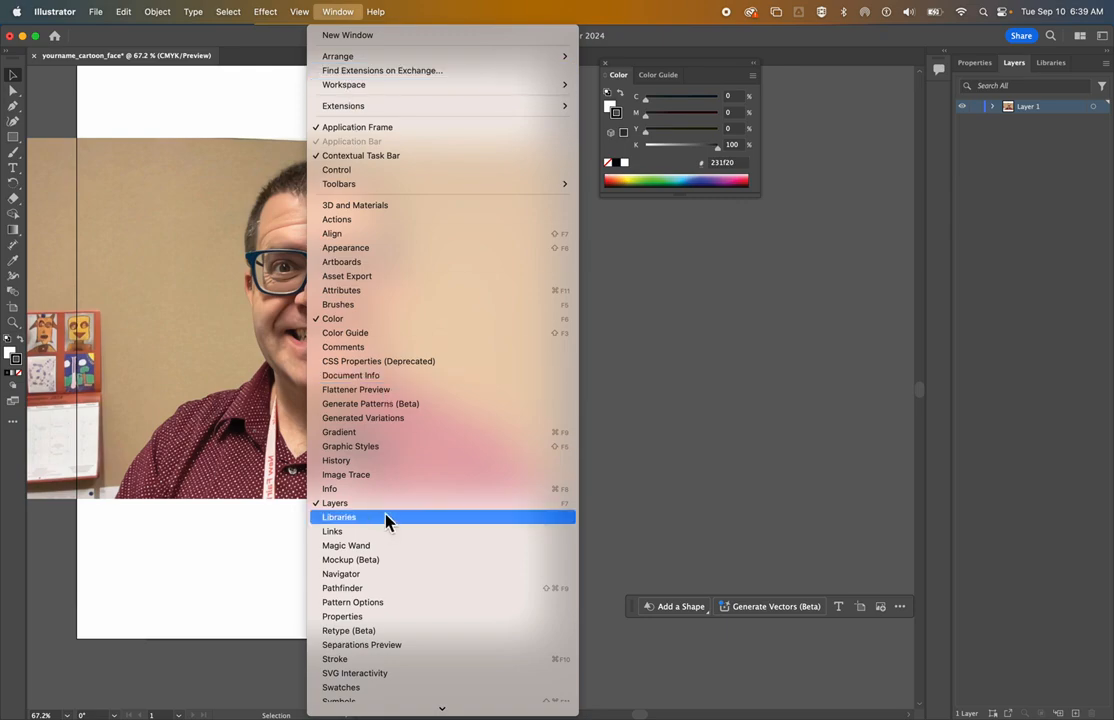
click(1034, 161)
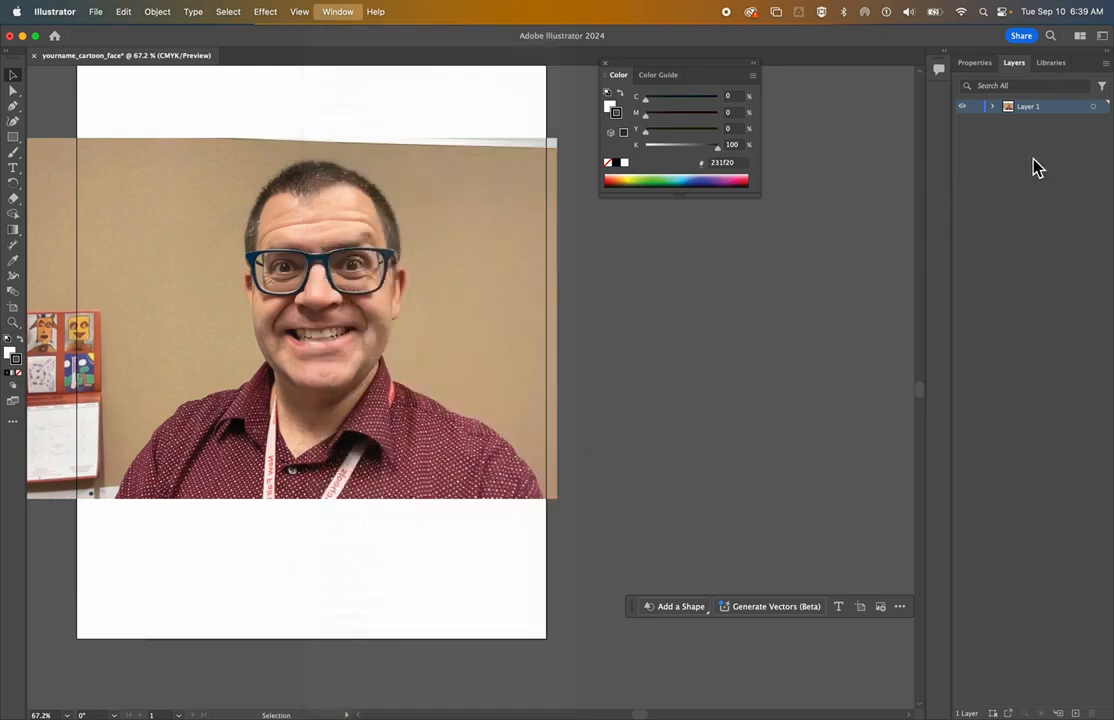
click(977, 108)
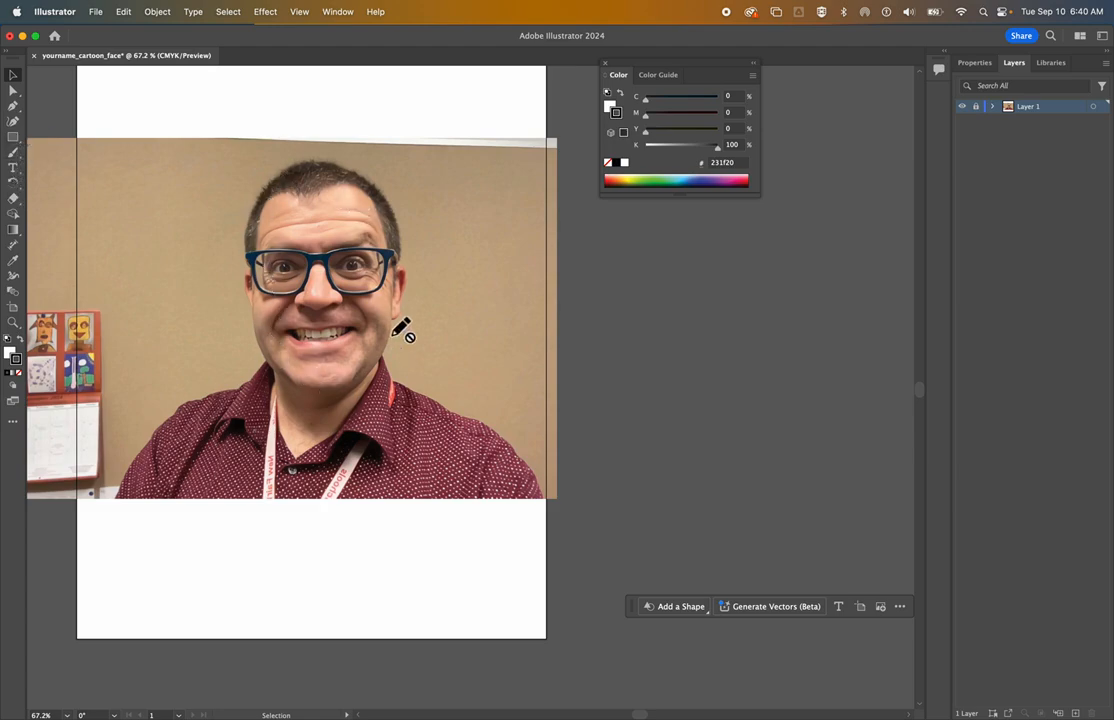
- Choose the Ellipse tool and add a new layer above the locked photo layer
click(15, 140)
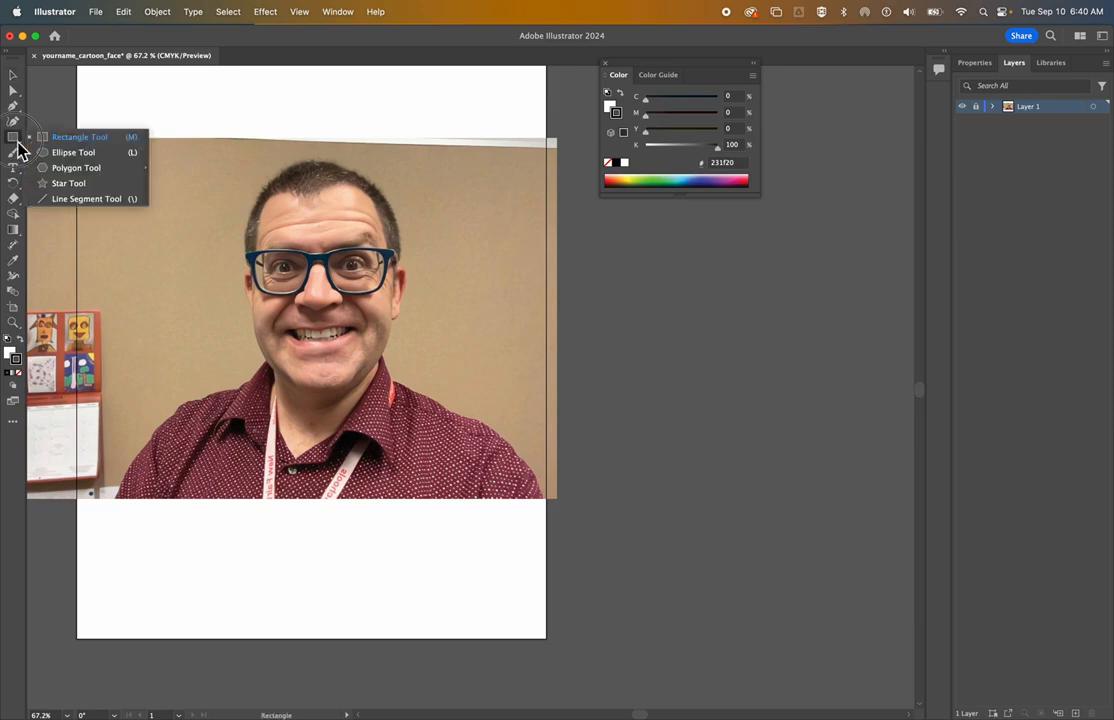
click(101, 154)
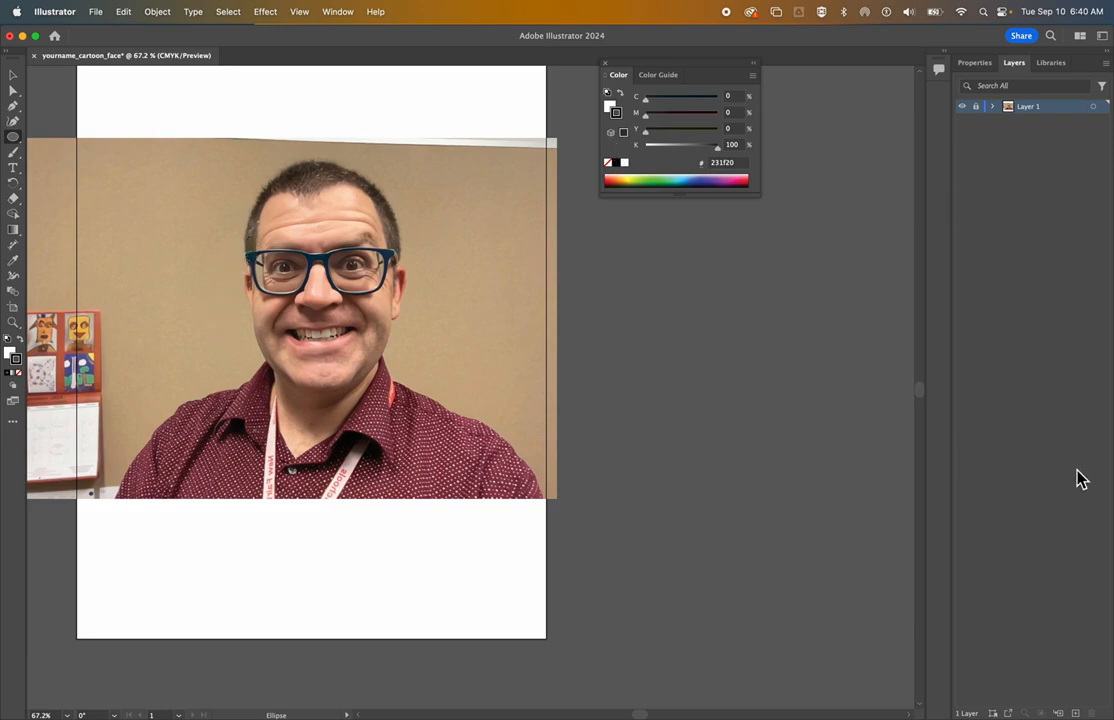
click(1075, 713)
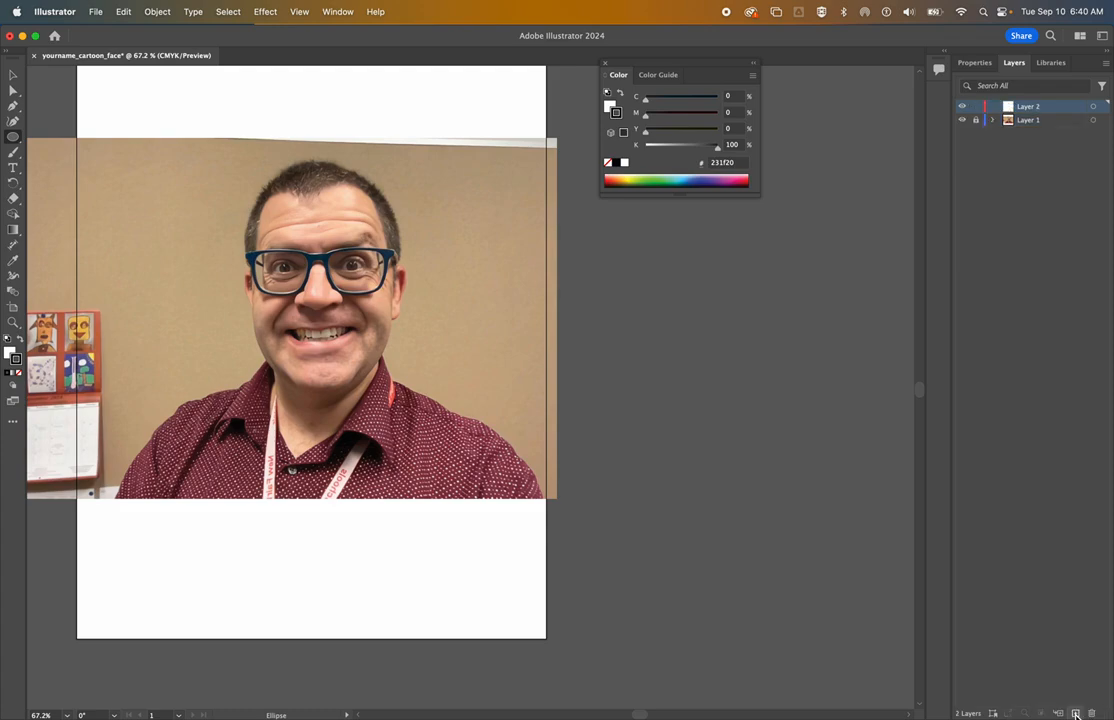
- Rename the locked photo layer to Photo and the new empty layer above it to Cartoon
double_click(1029, 121)
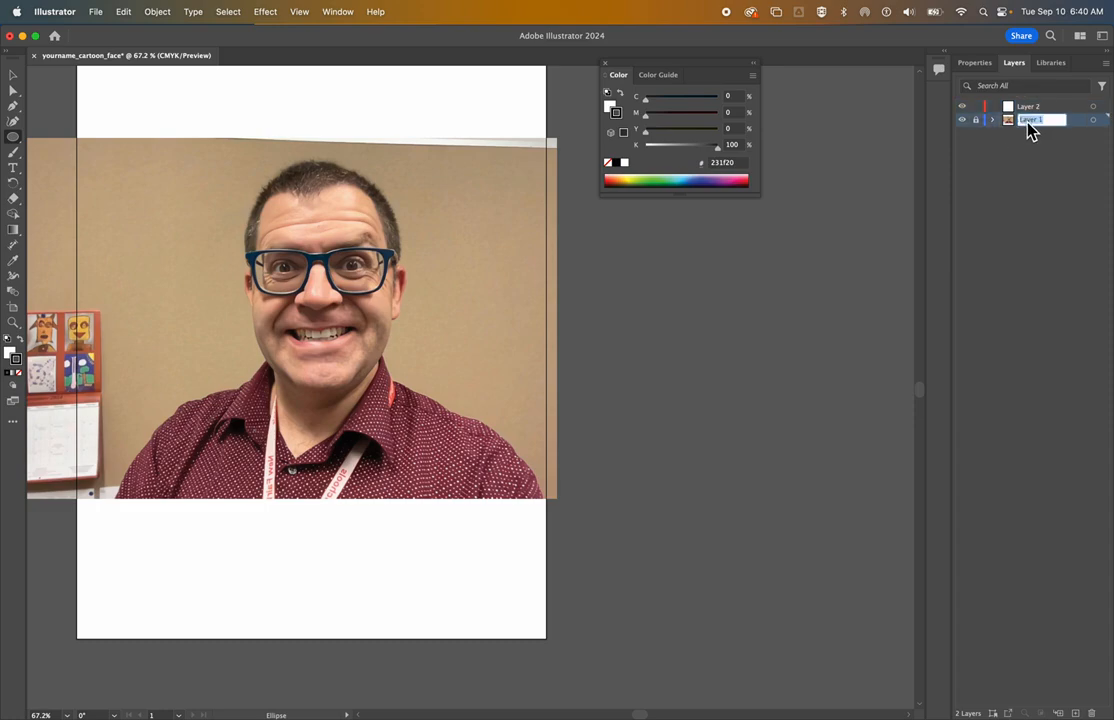
text(Photo)
double_click(1036, 108)
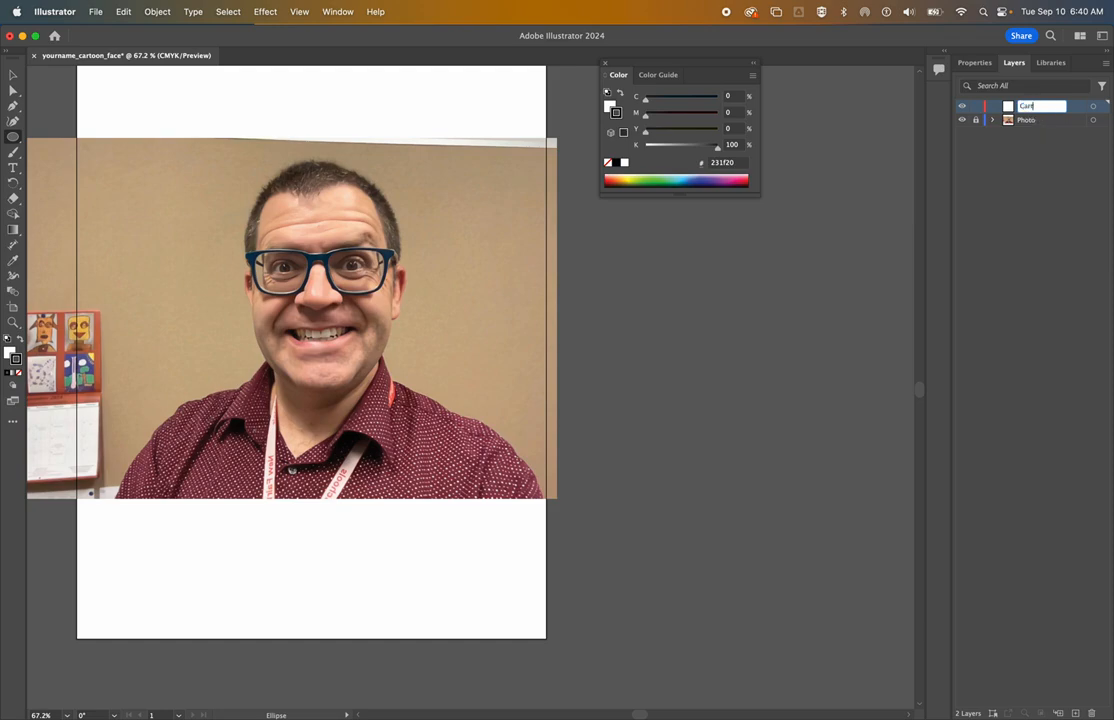
text(Cartoon)
key(Return)
- Draw a tall ellipse on the Cartoon layer covering the face from hairline to chin, and set its fill to none
drag(246, 169, 402, 389)
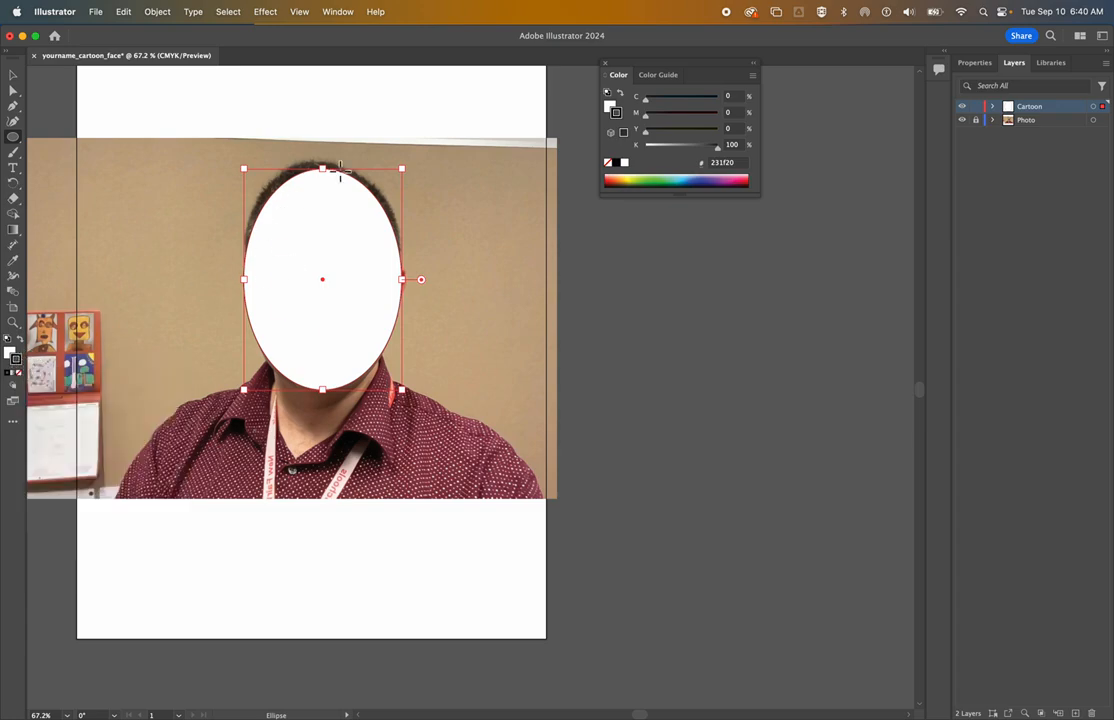
click(13, 360)
click(11, 352)
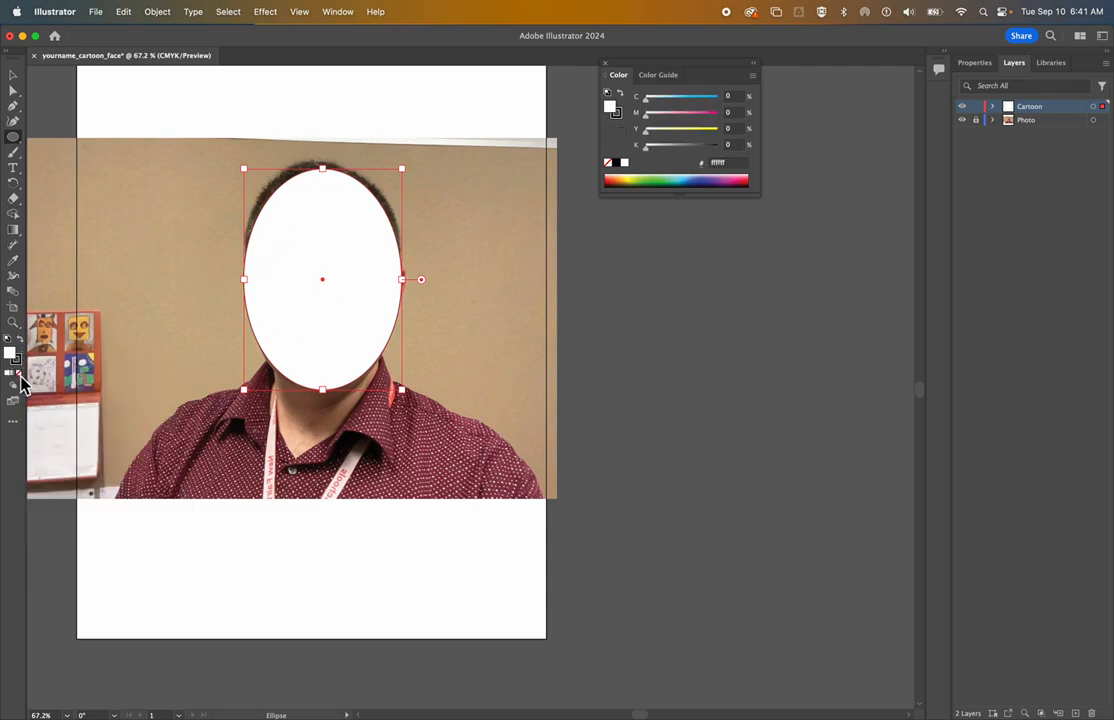
click(20, 381)
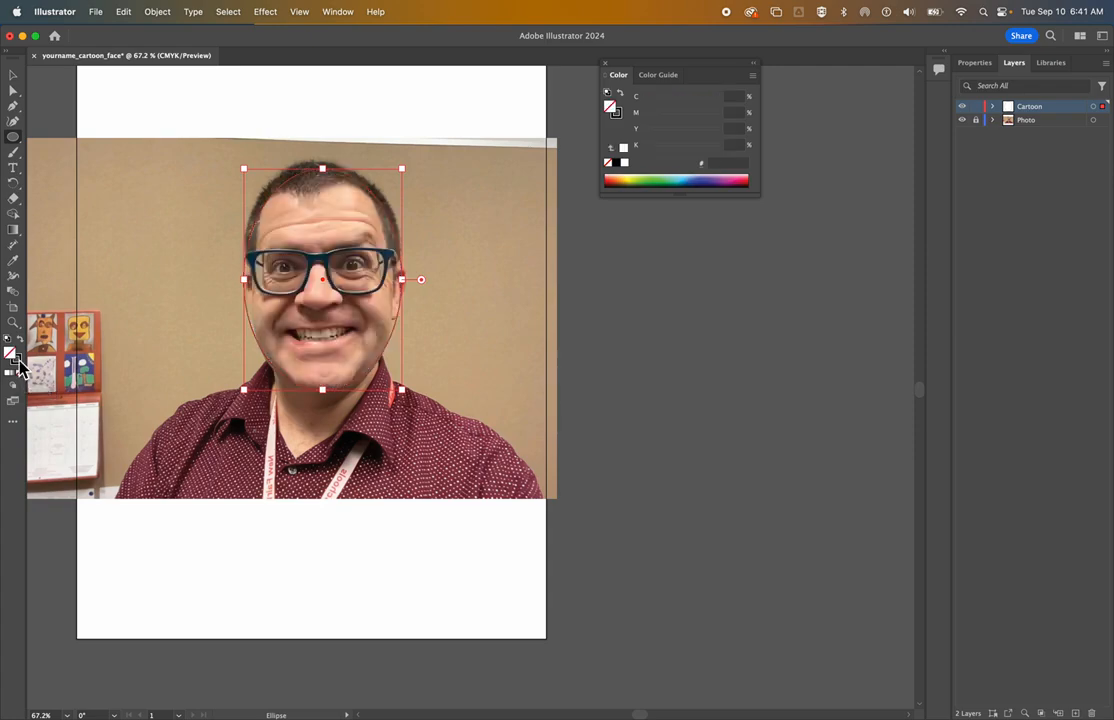
- Sample skin tones from the photo with the Eyedropper, undoing the first tries, and fill the face ellipse with the forehead colour f7c3a5
click(15, 262)
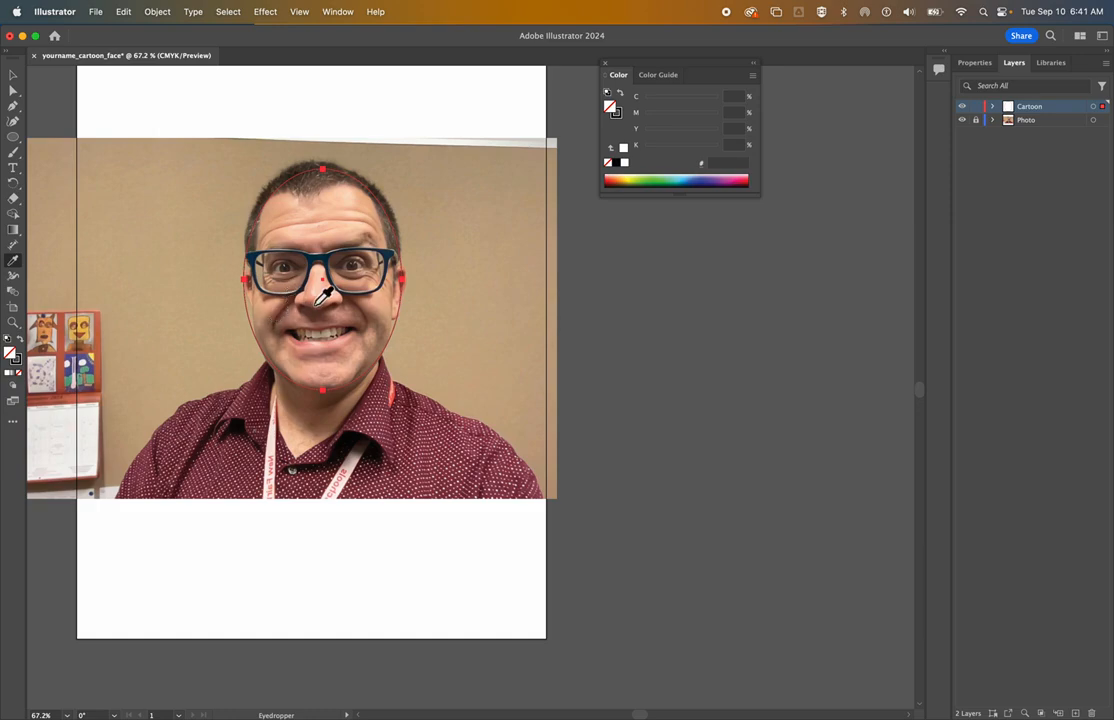
click(327, 228)
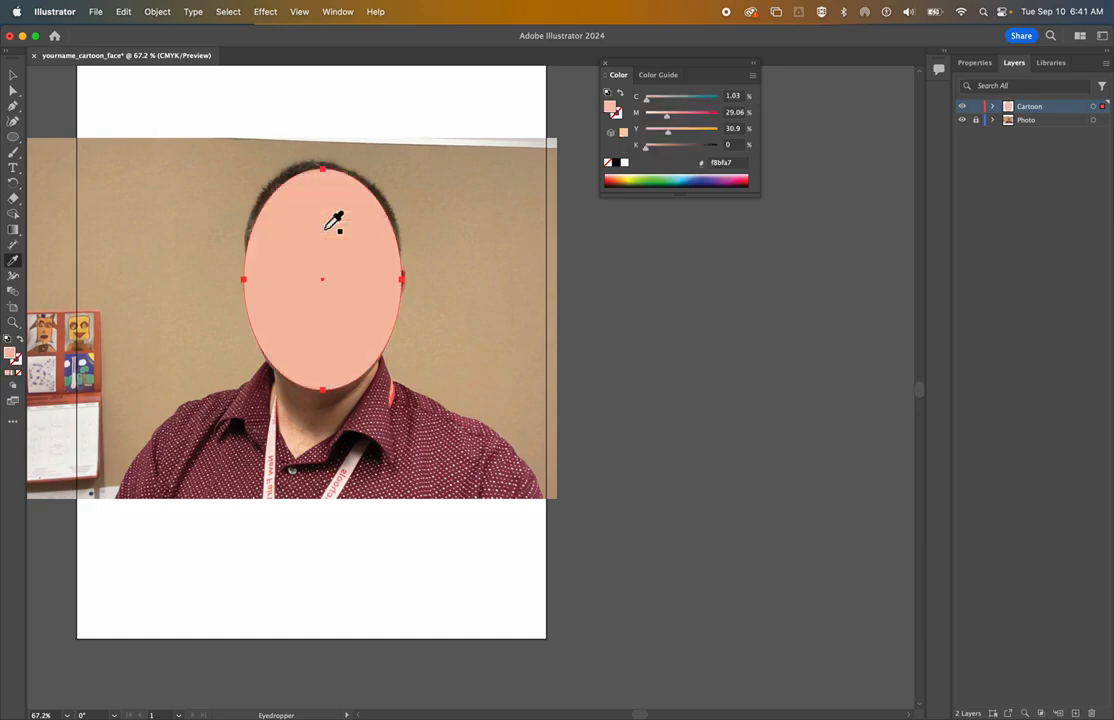
key(super+z)
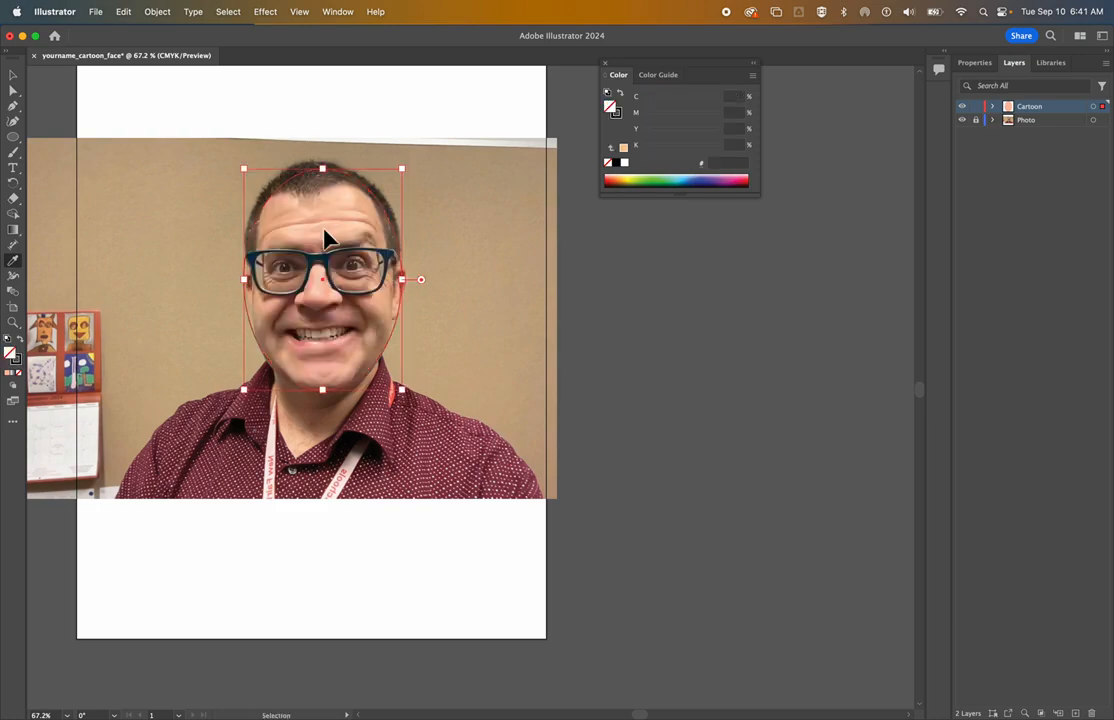
click(319, 247)
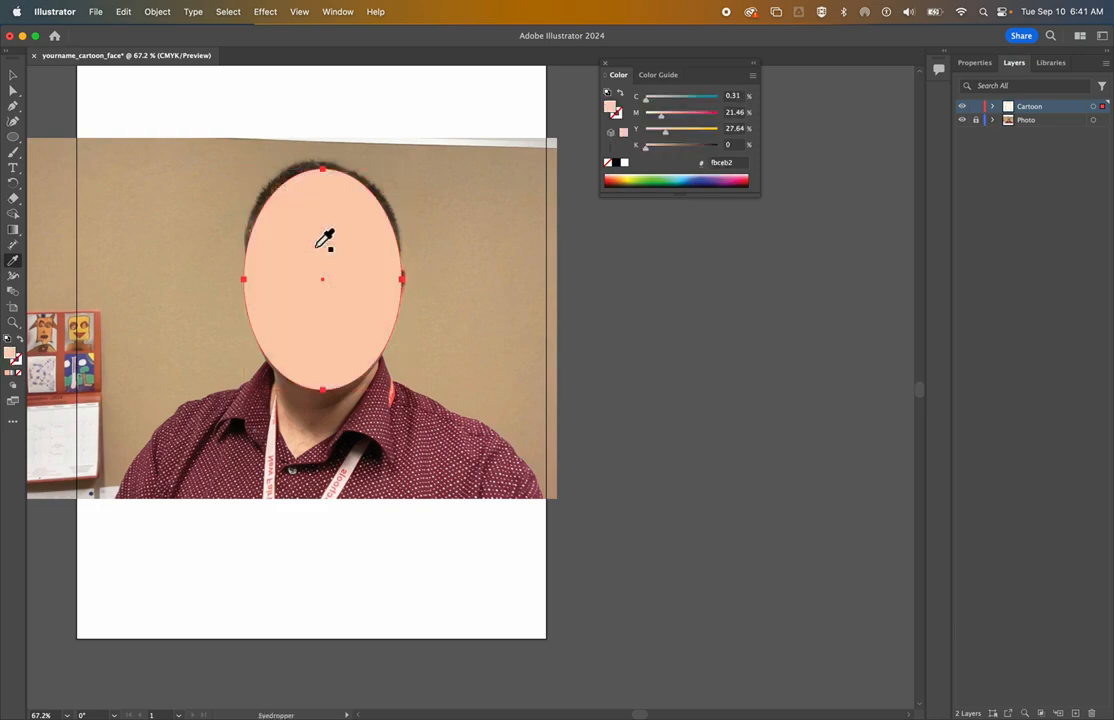
key(super+z)
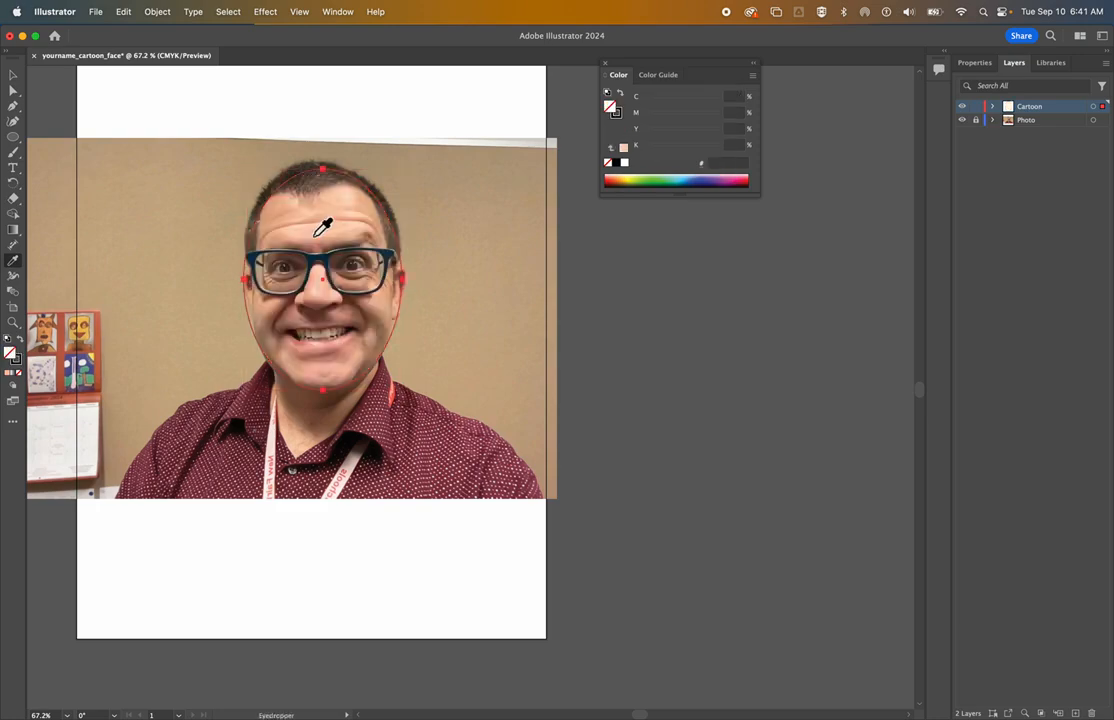
click(268, 322)
key(super+z)
click(341, 229)
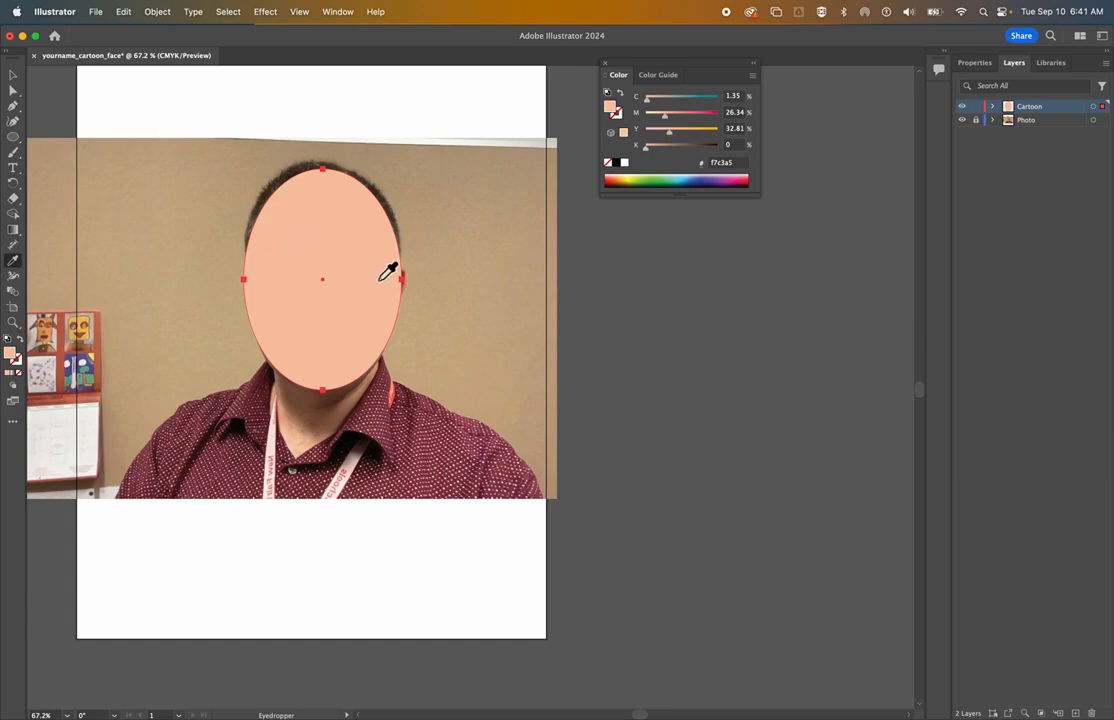
- Swap the face ellipse's fill and stroke to uncover the photo, and swap them back
click(19, 343)
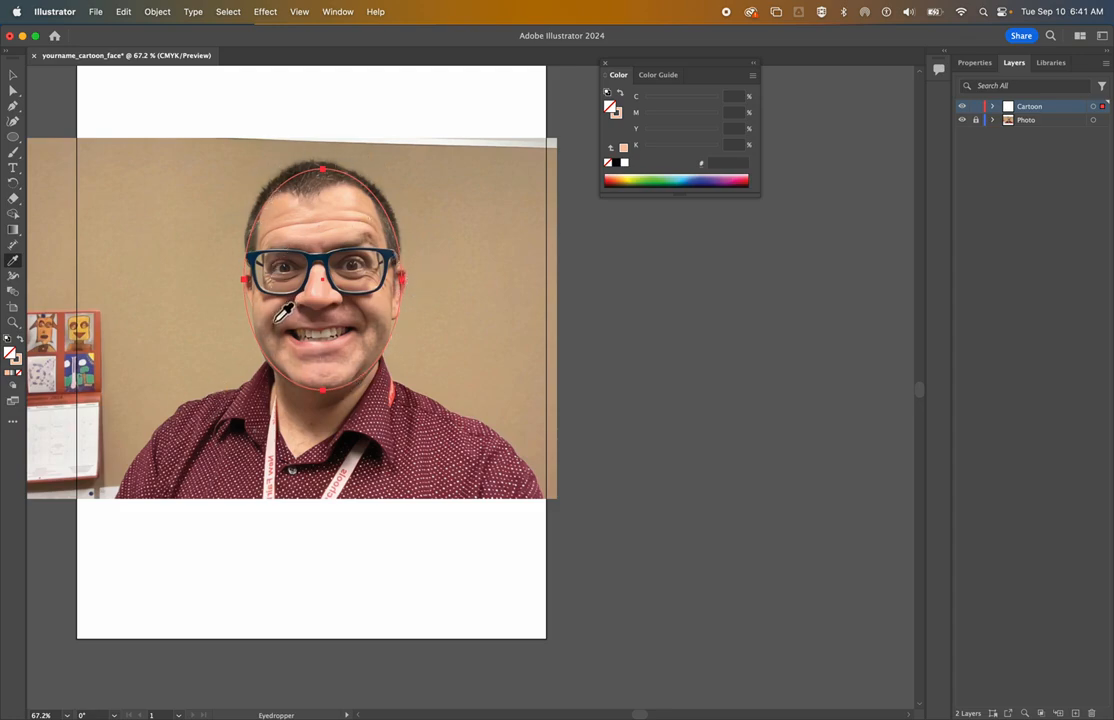
click(20, 340)
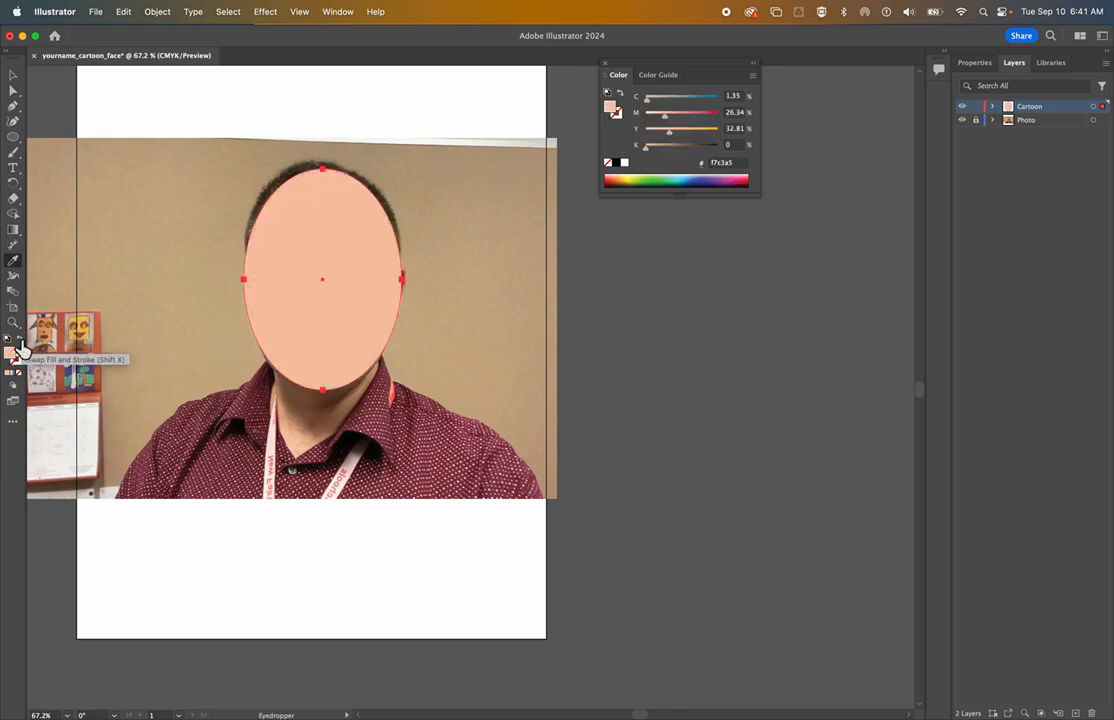
- Swap the face ellipse's fill and stroke to uncover the photo, and trace a closed hair shape along the hairline and crown with the Pen tool
click(20, 342)
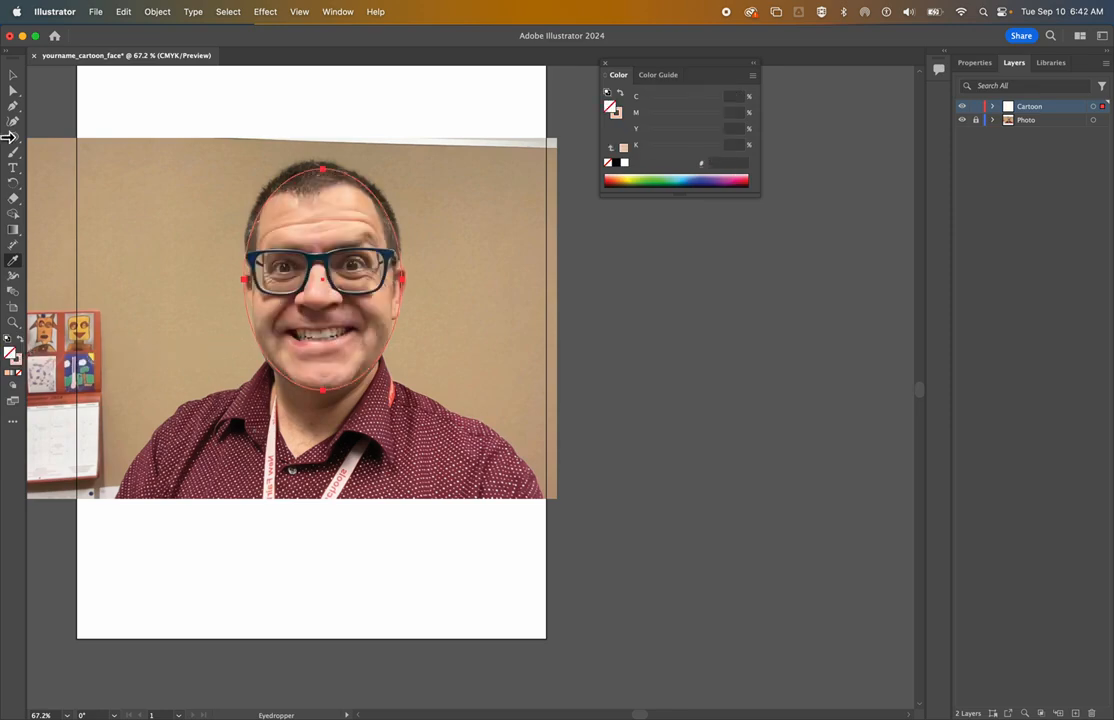
click(13, 78)
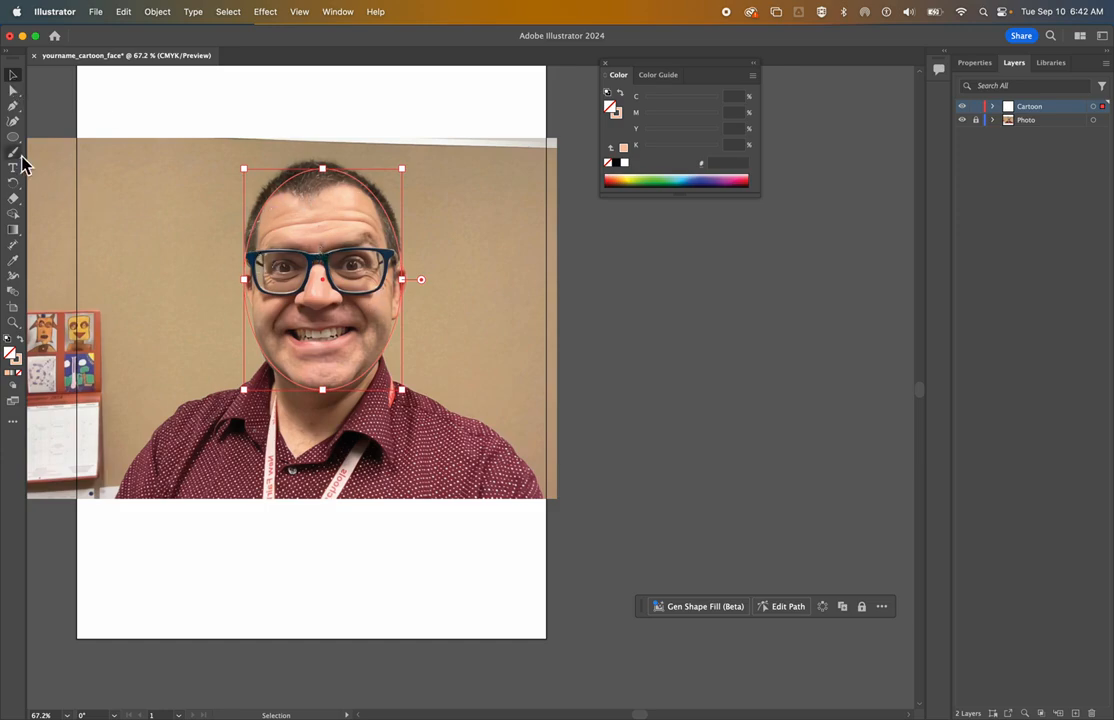
click(13, 105)
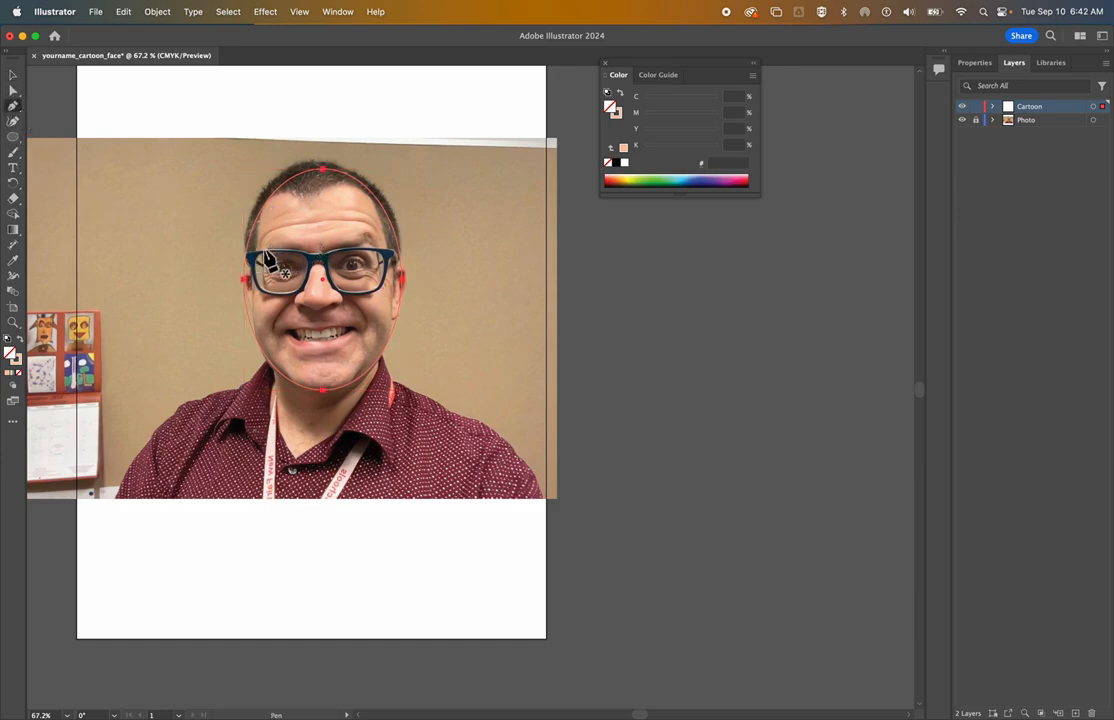
drag(254, 249, 384, 226)
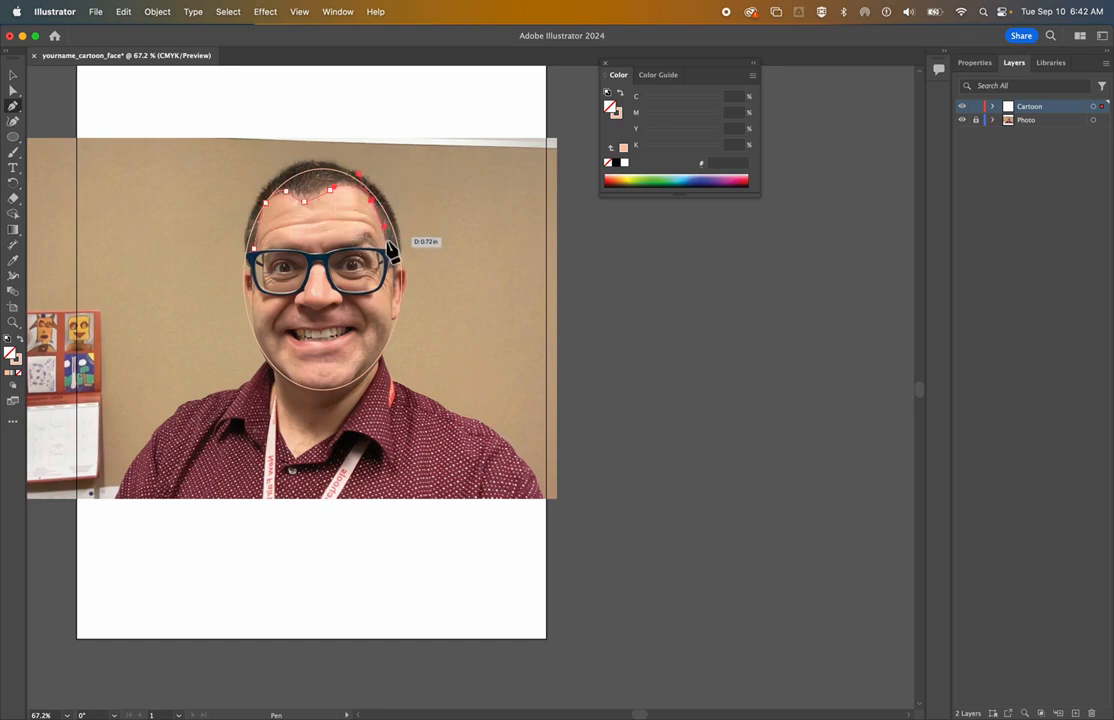
click(390, 249)
click(397, 270)
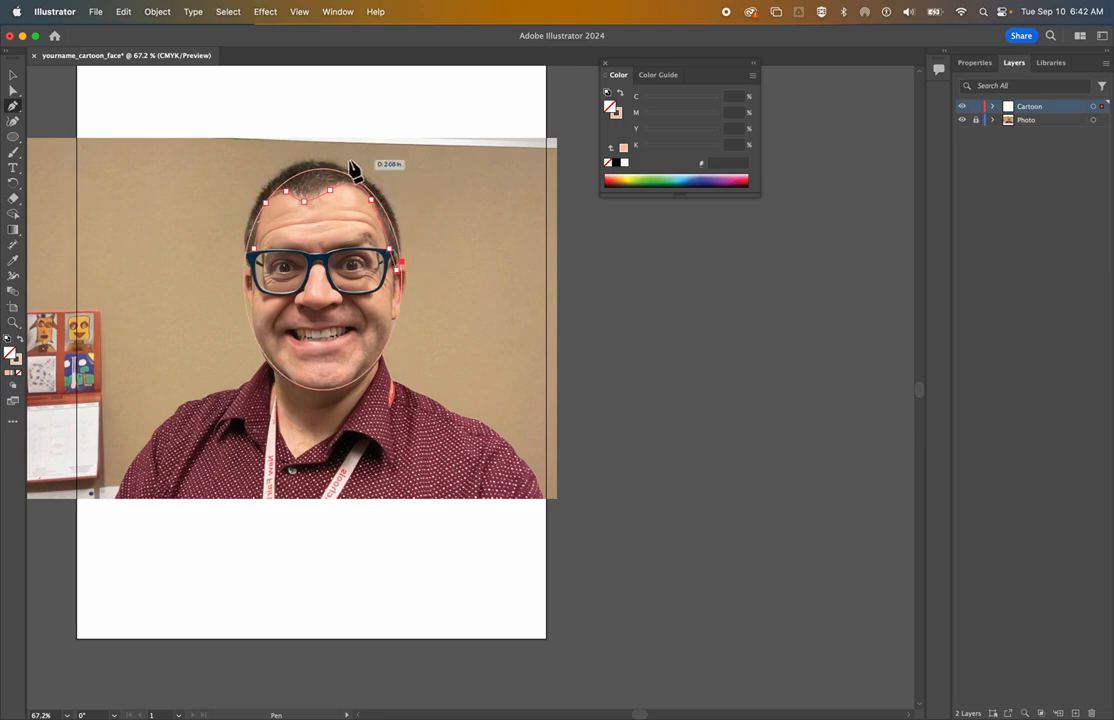
drag(372, 183, 286, 179)
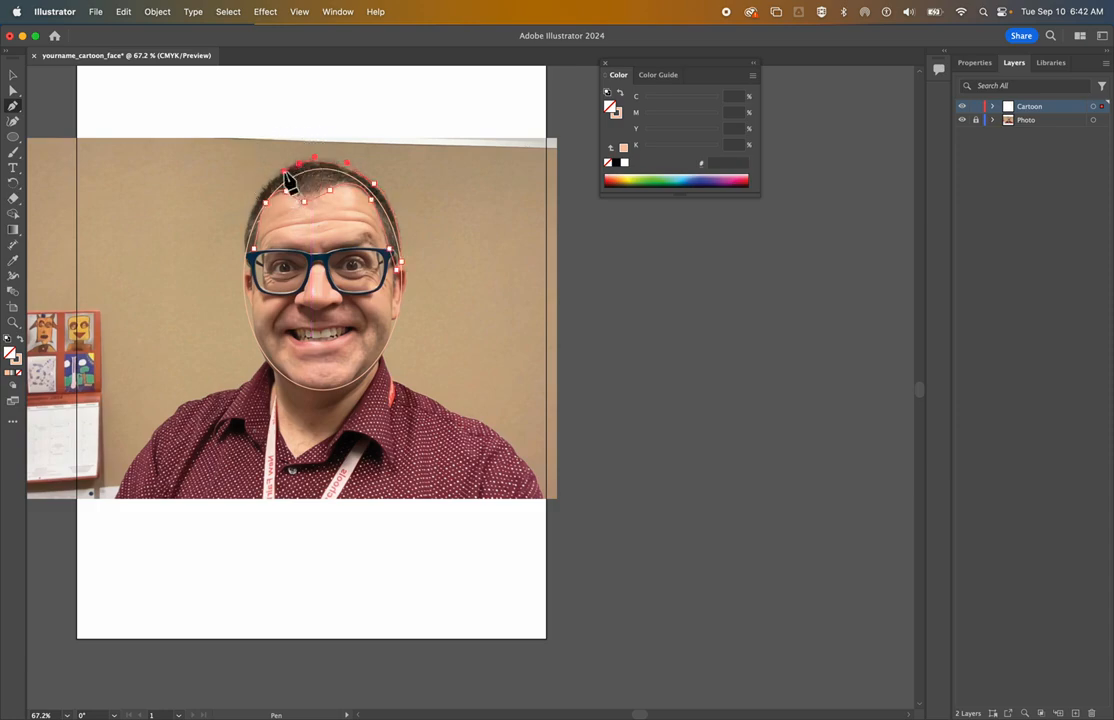
click(249, 210)
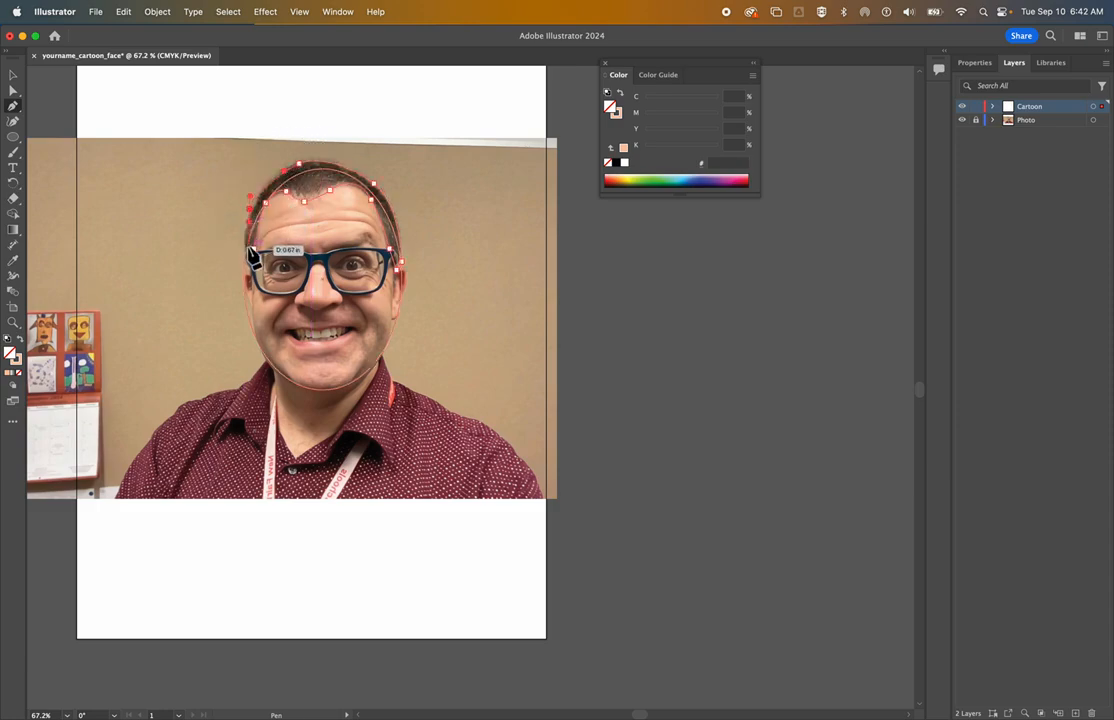
drag(247, 248, 258, 262)
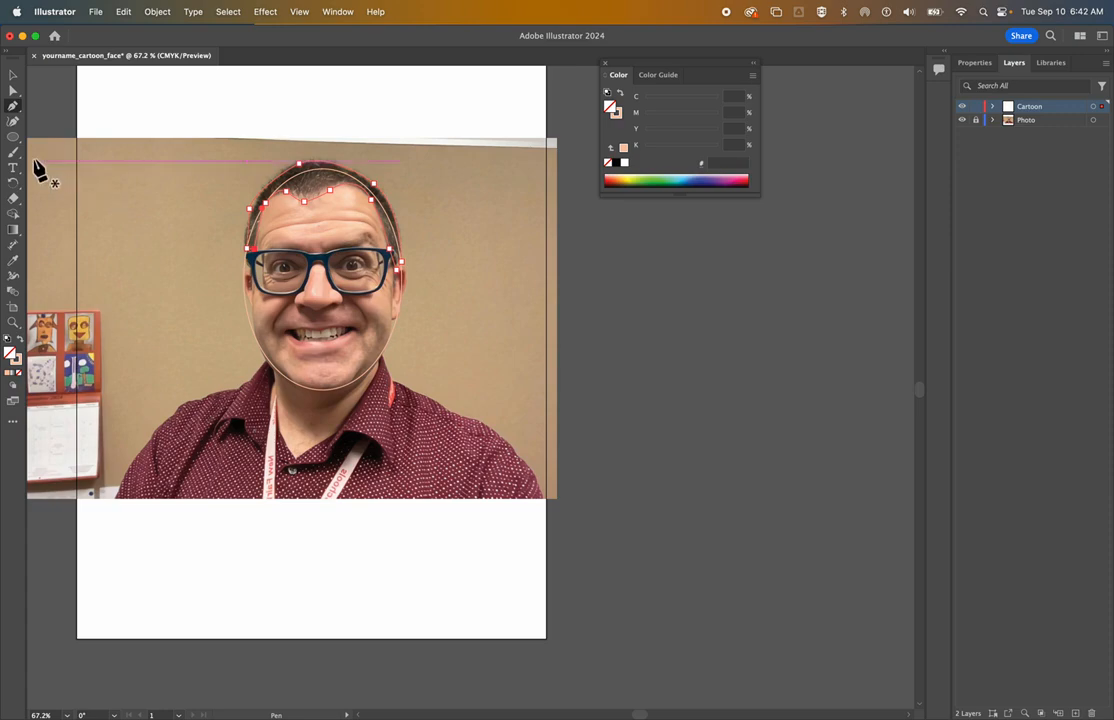
- Fill the hair shape with the dark brown 493b30 sampled from the photo's hair, undoing the first lighter sample
click(13, 260)
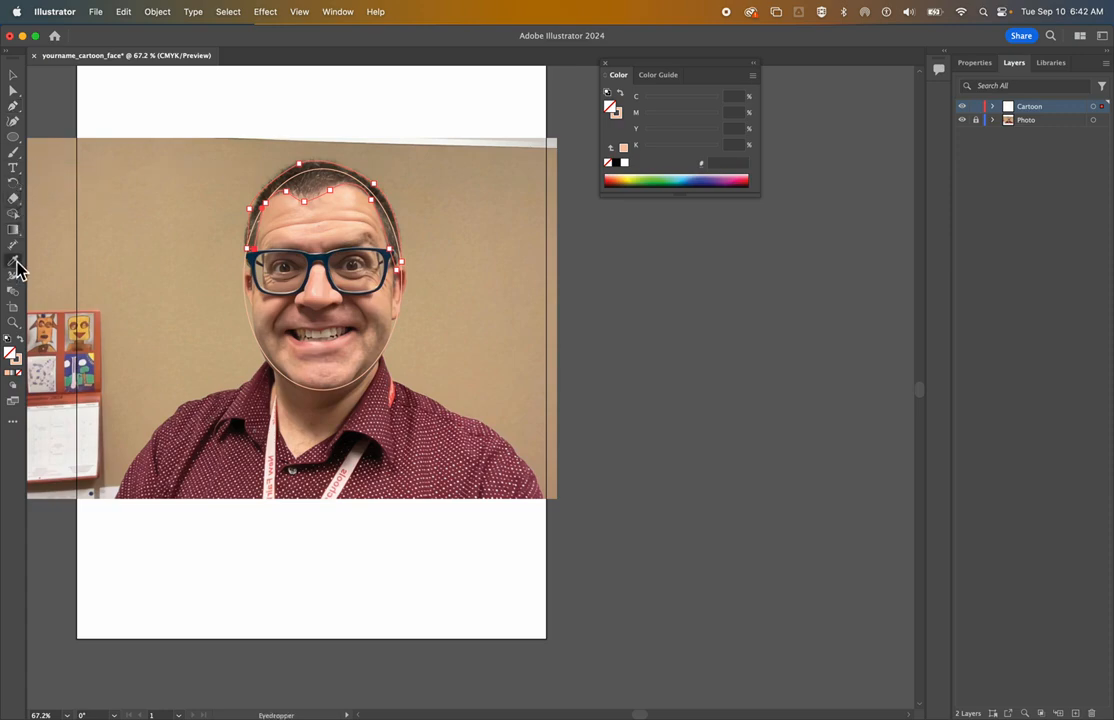
click(329, 183)
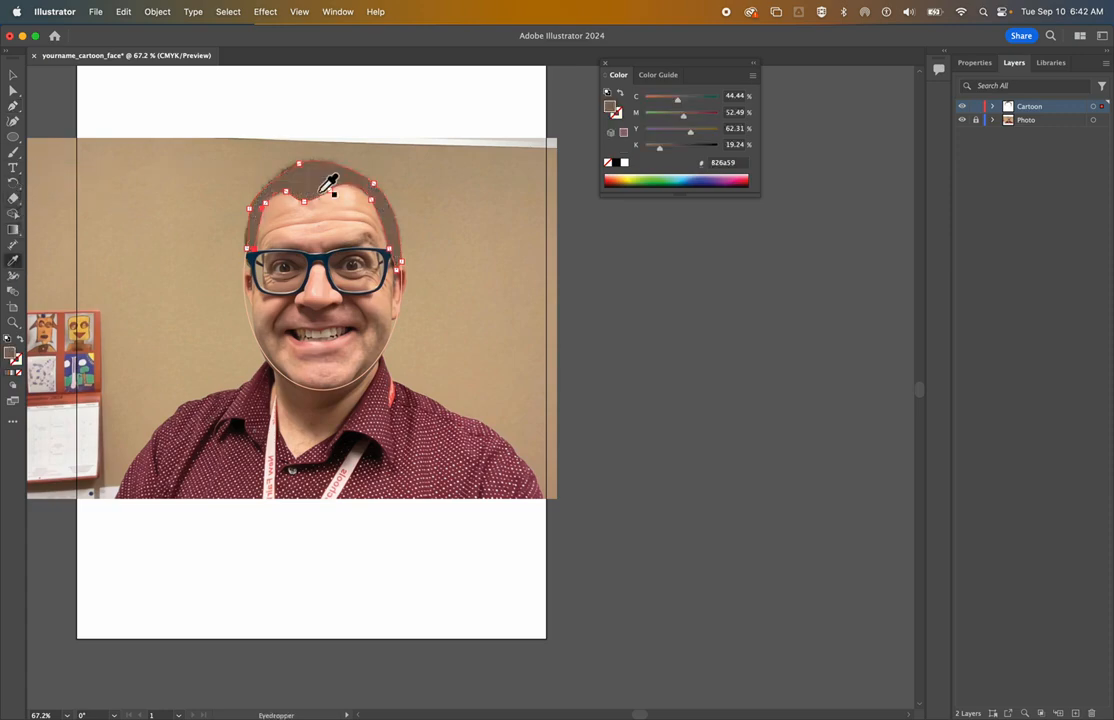
key(super+z)
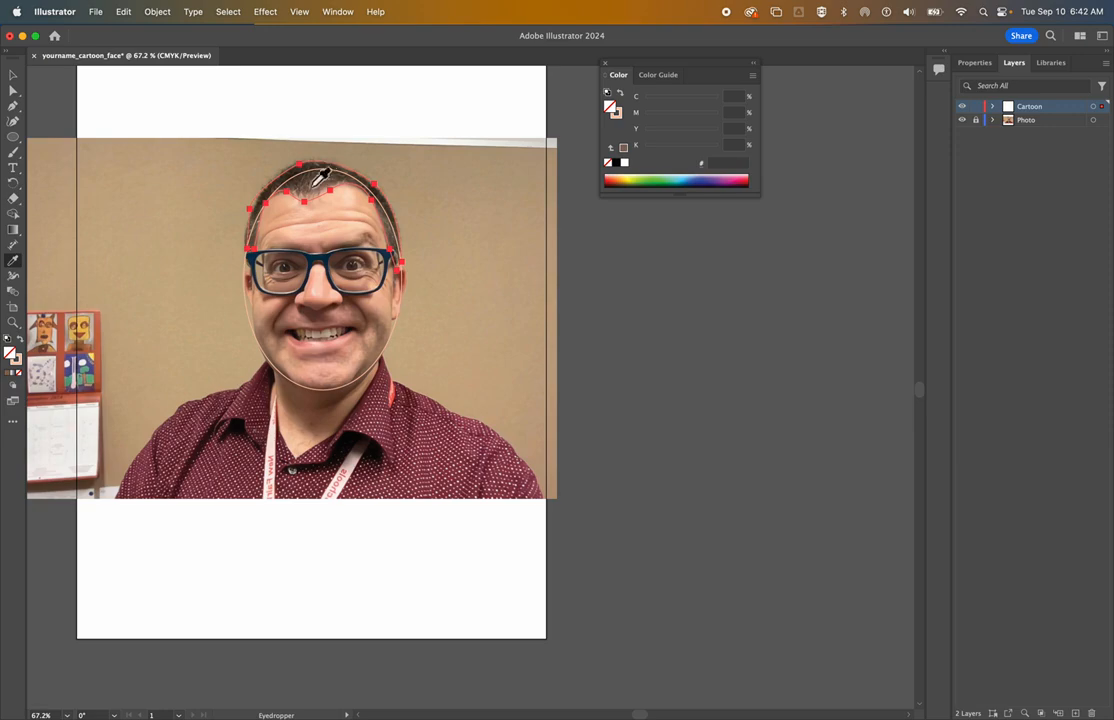
click(318, 160)
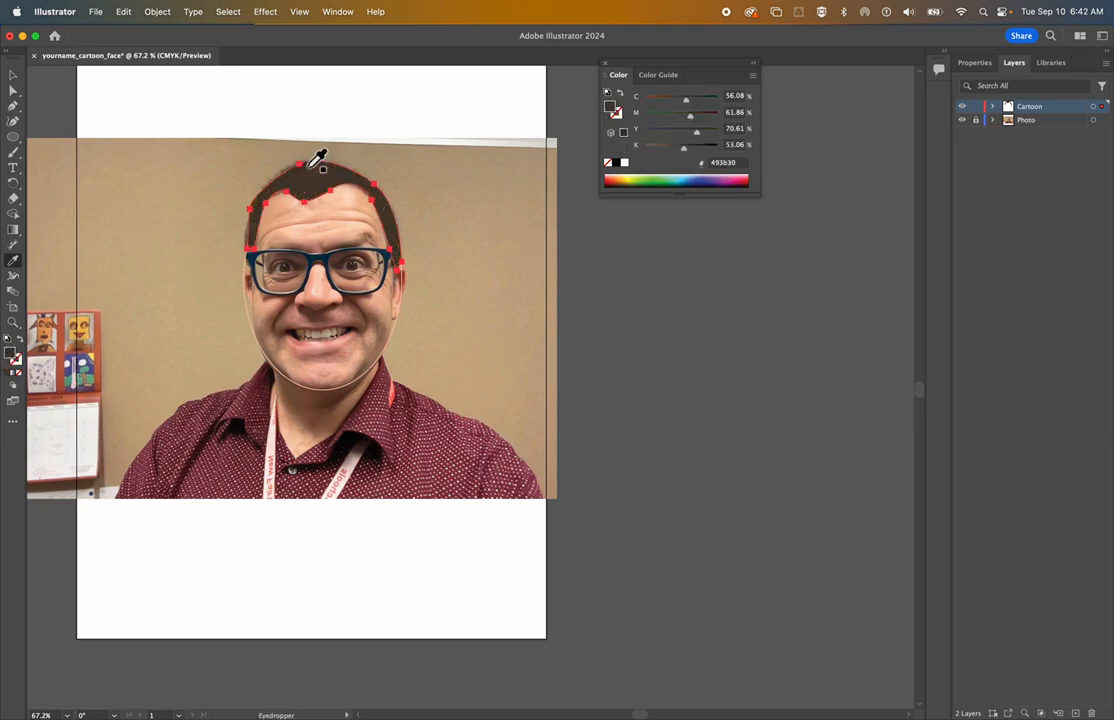
- Swap the face ellipse's fill and stroke to bring back the skin-colour fill, toggling it off and on again
click(13, 75)
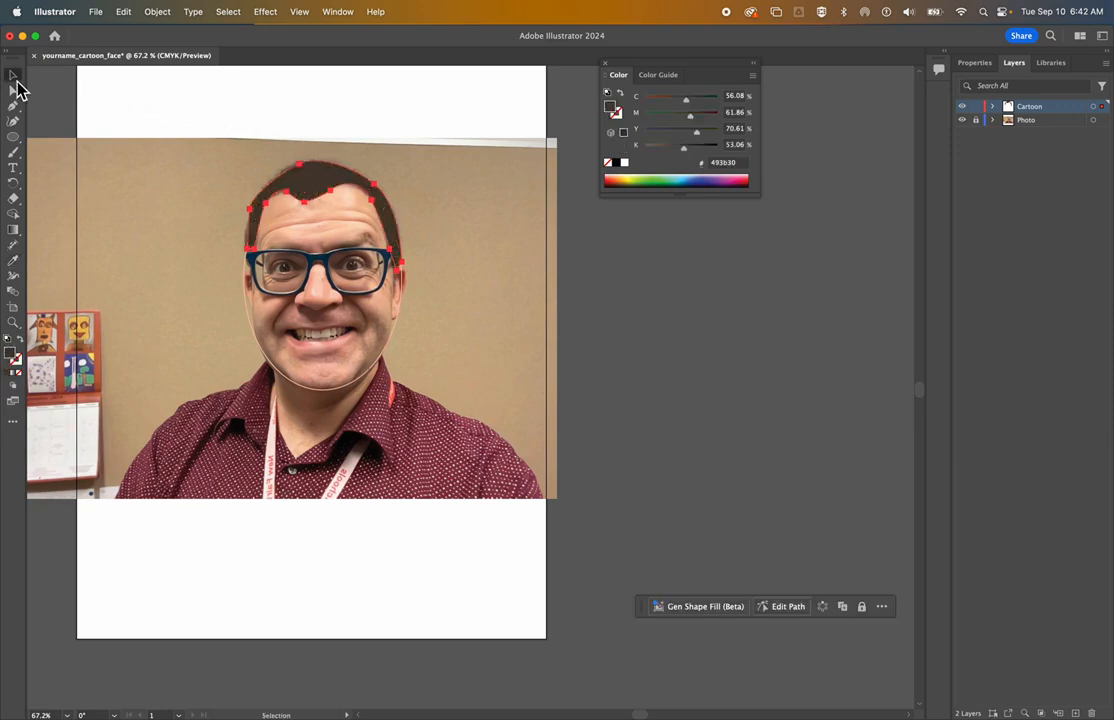
click(381, 363)
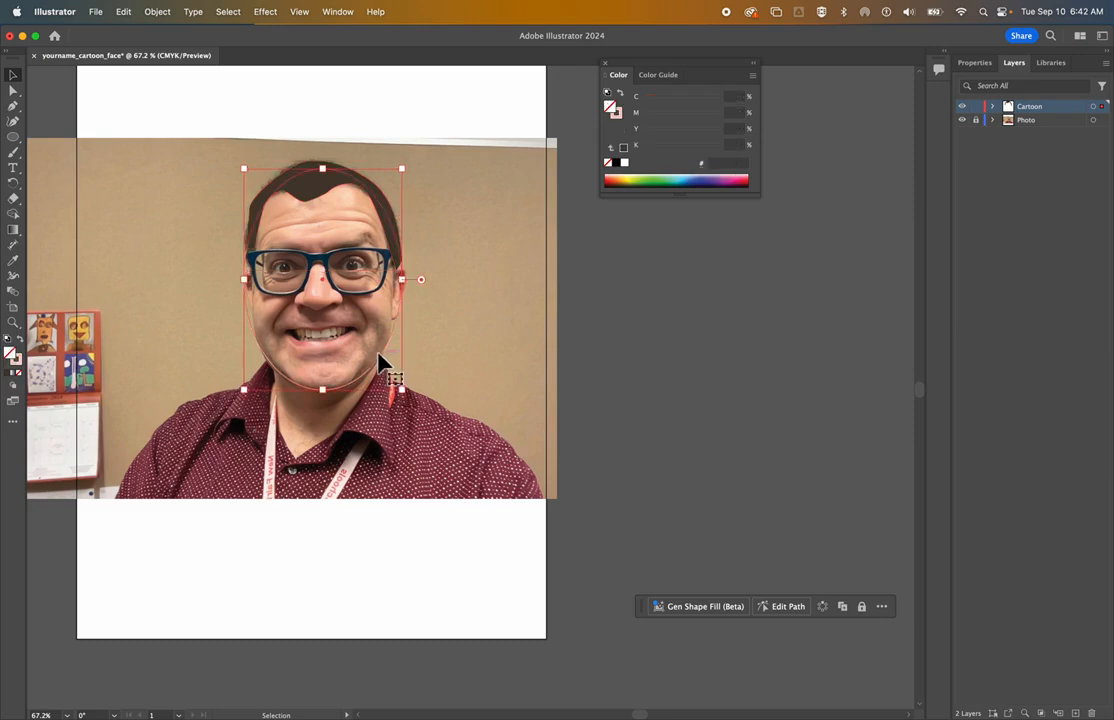
click(19, 341)
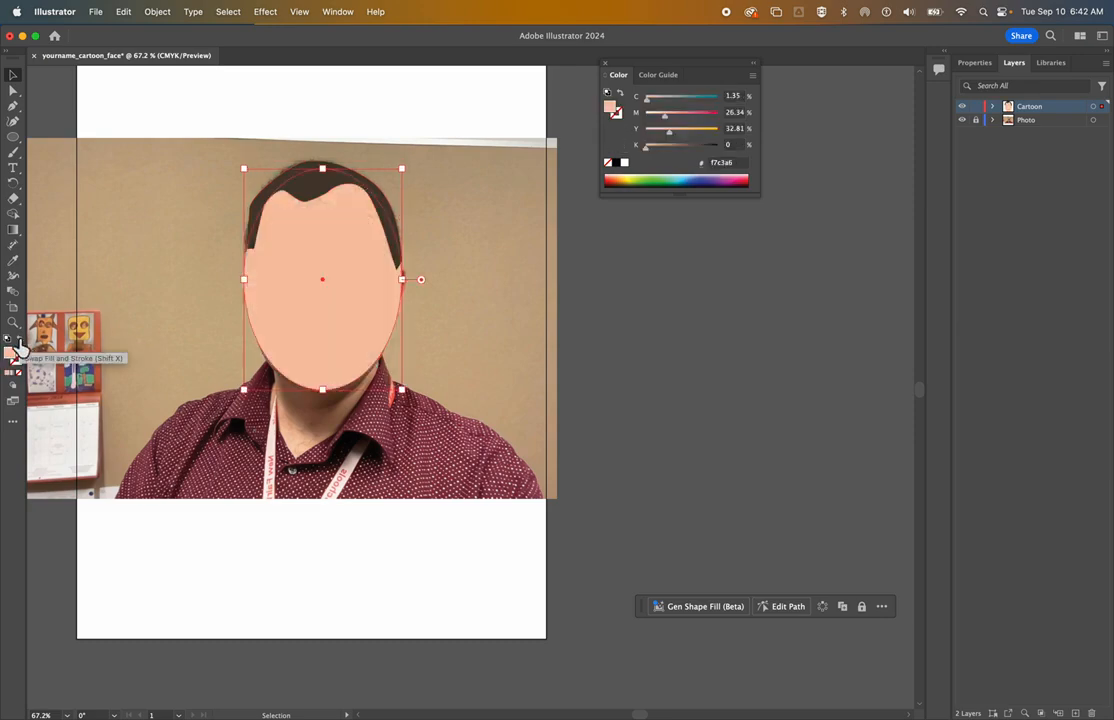
click(19, 341)
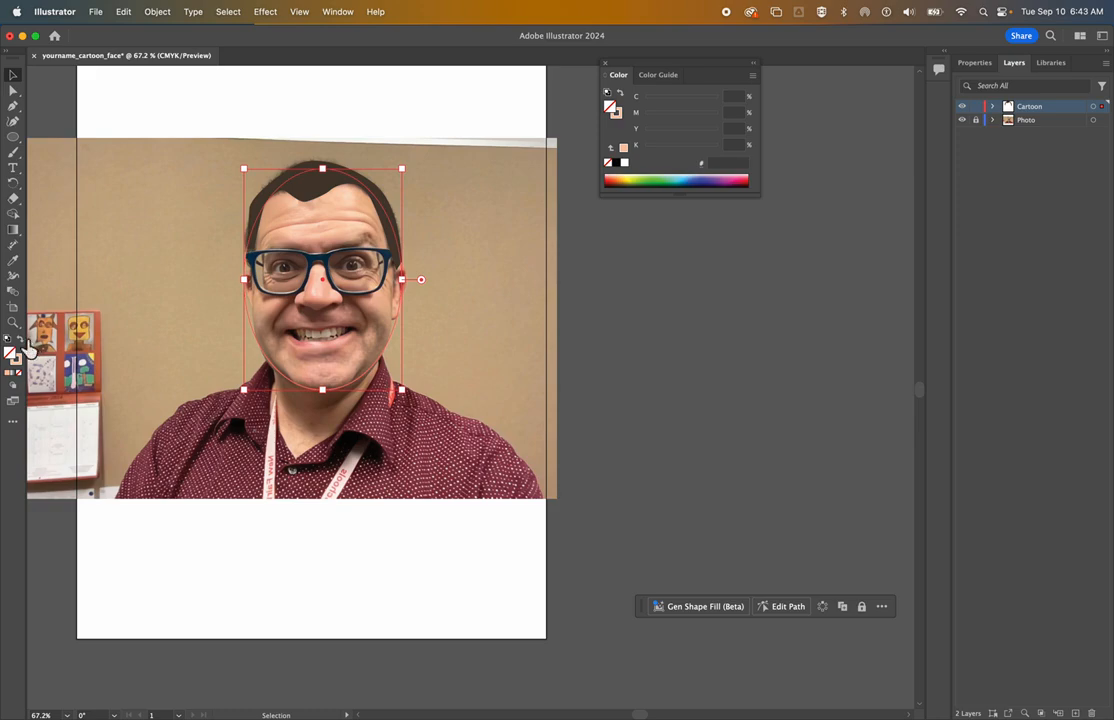
click(22, 340)
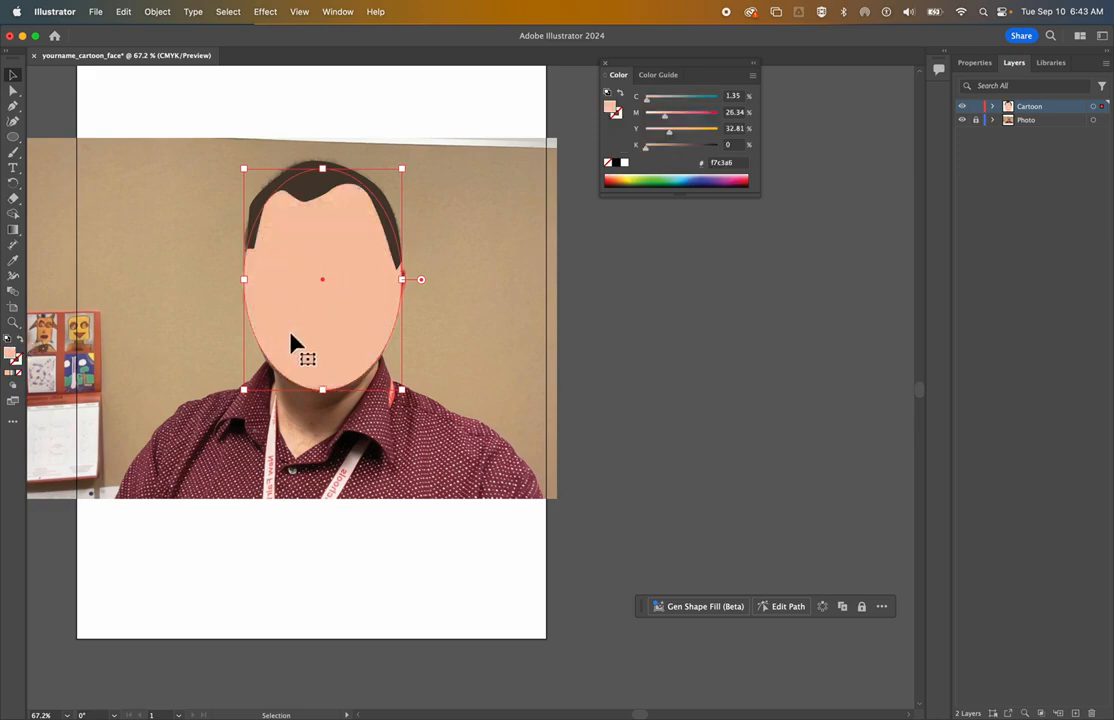
- Add an anchor point on each lower side of the face ellipse, at cheek height
click(13, 106)
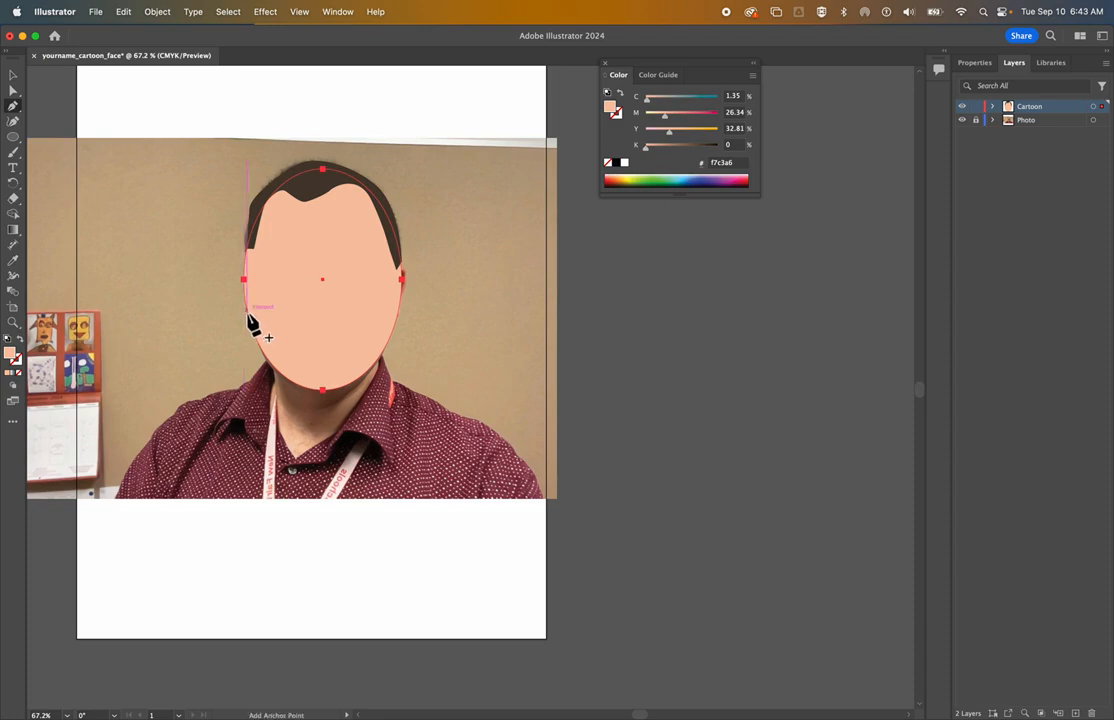
click(247, 316)
click(398, 326)
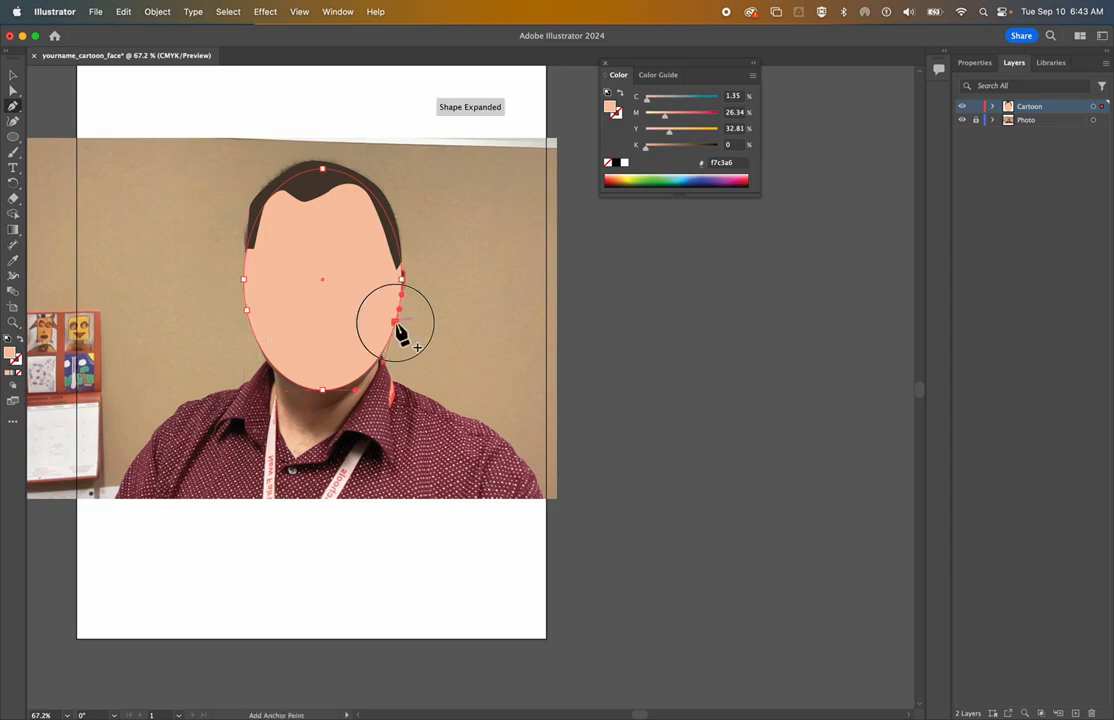
- Move the two new cheek anchors inward to narrow the jaw, raise the left side anchor slightly, and deselect the face
click(14, 91)
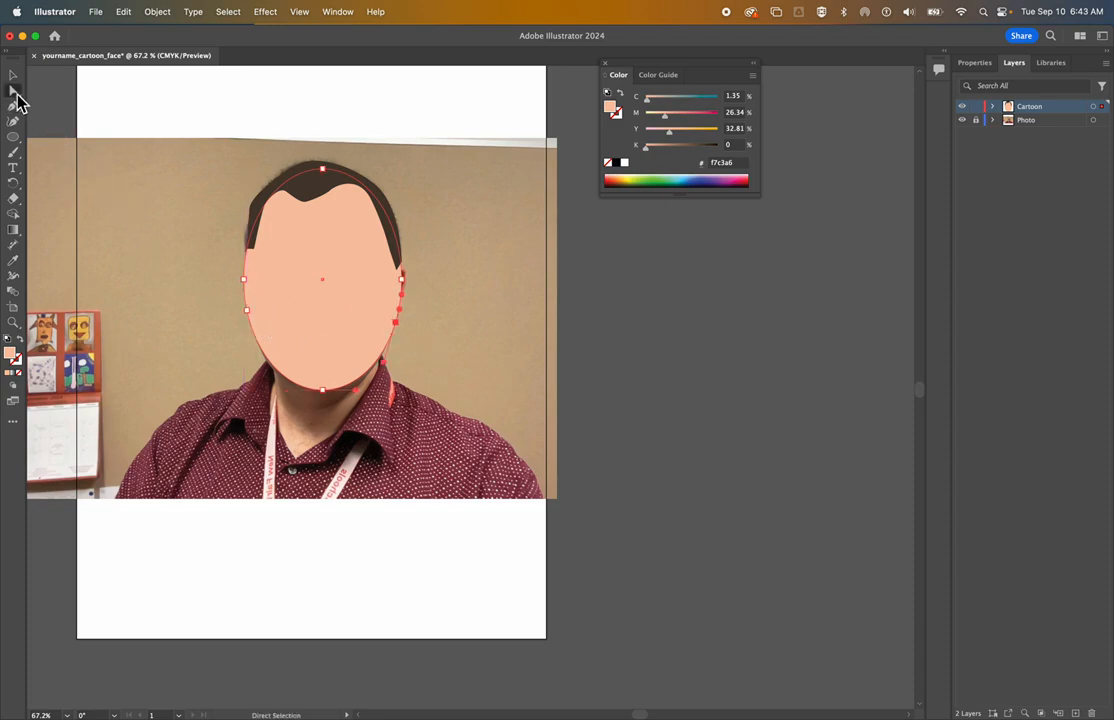
drag(247, 310, 253, 311)
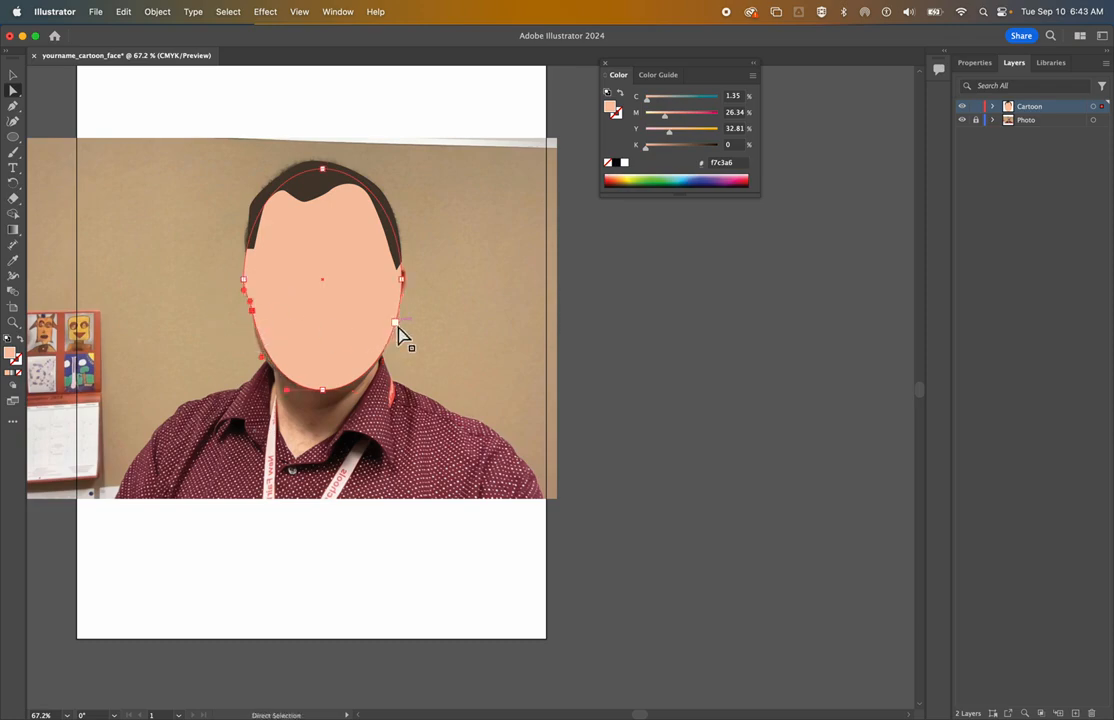
drag(397, 324, 388, 322)
drag(242, 281, 247, 267)
click(246, 207)
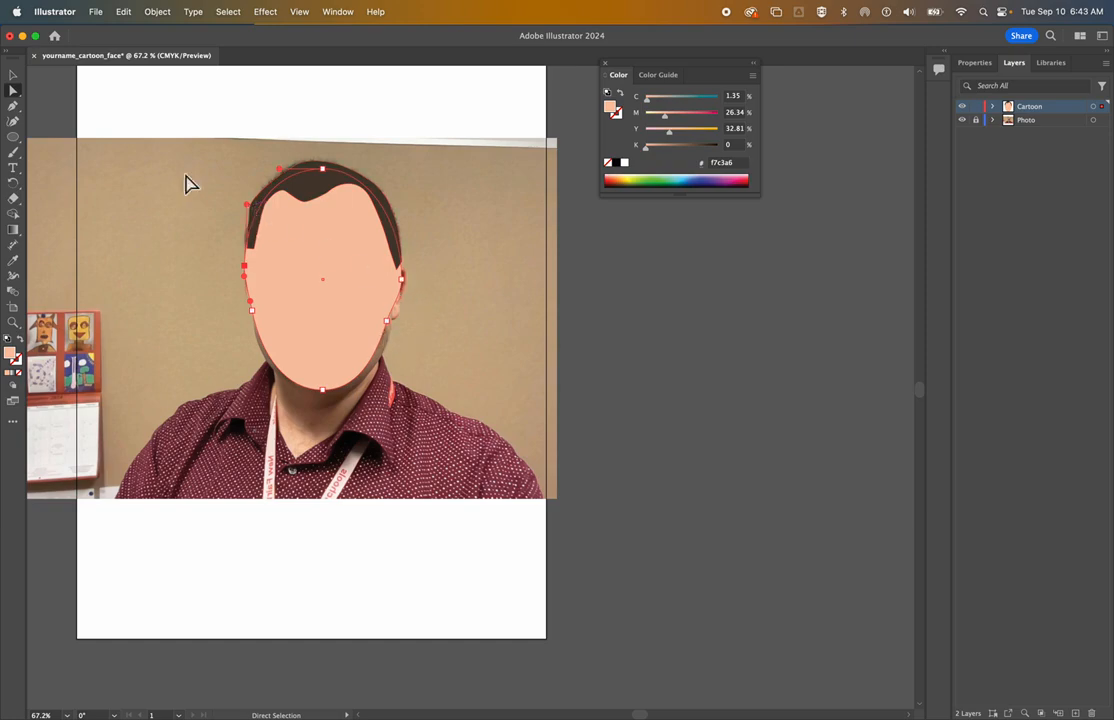
click(13, 75)
click(181, 234)
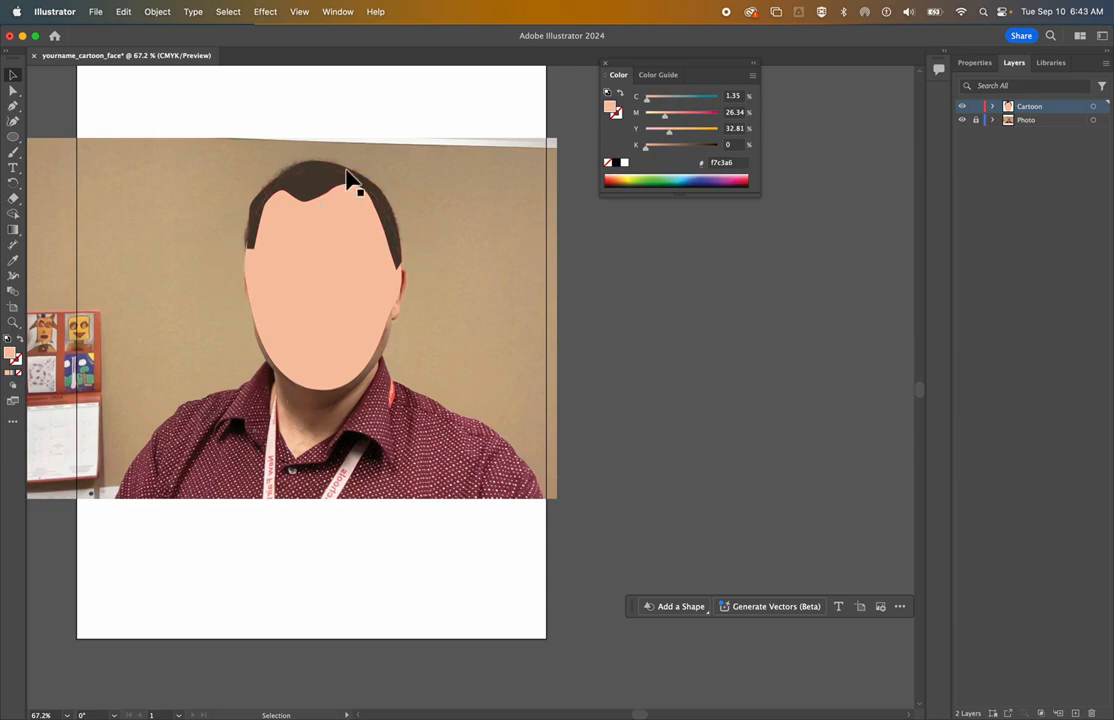
- Swap the face shape's fill and stroke to uncover the photo, and draw a small closed highlight shape in the hair above the forehead
click(294, 303)
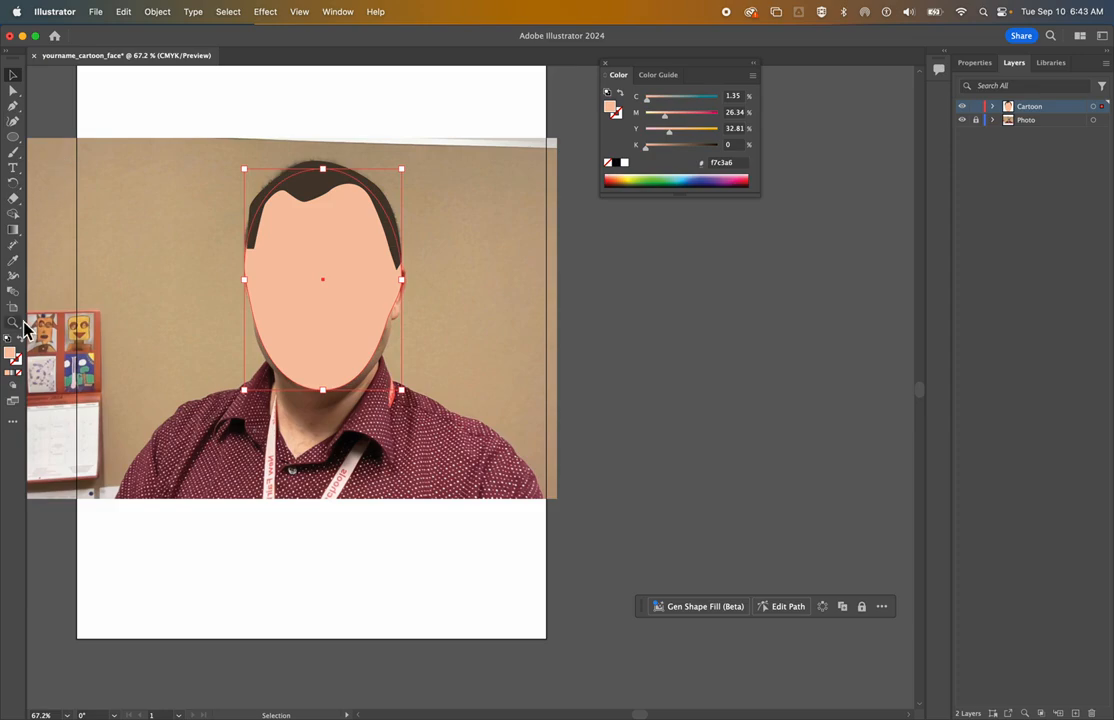
key(slash)
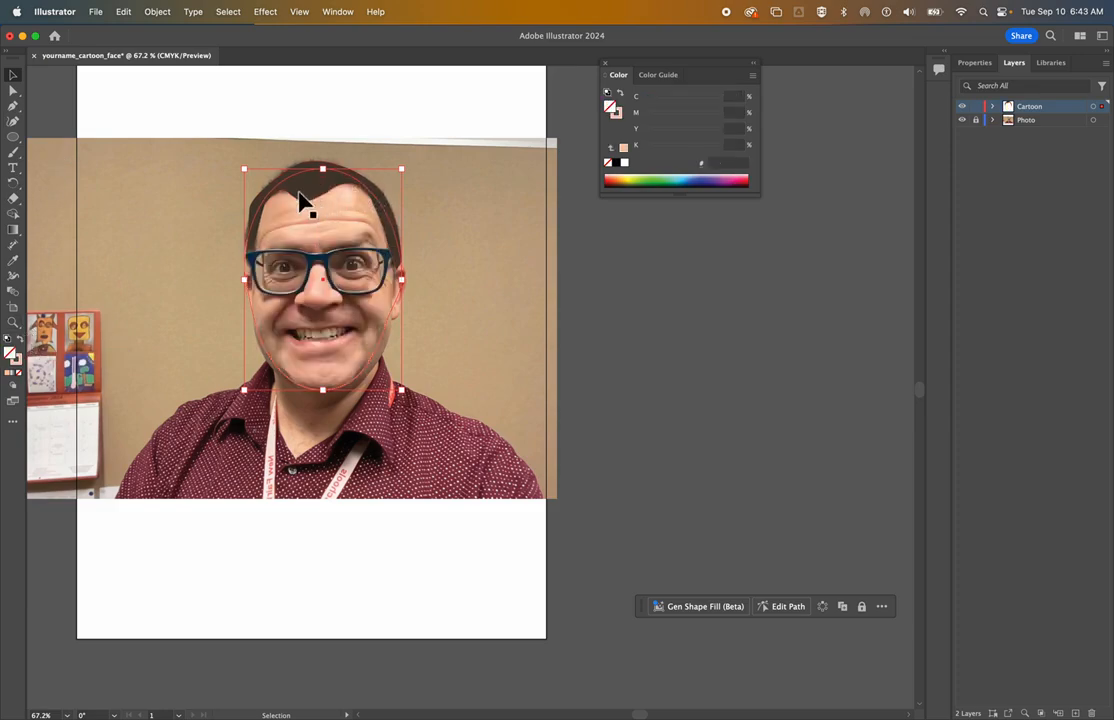
click(314, 193)
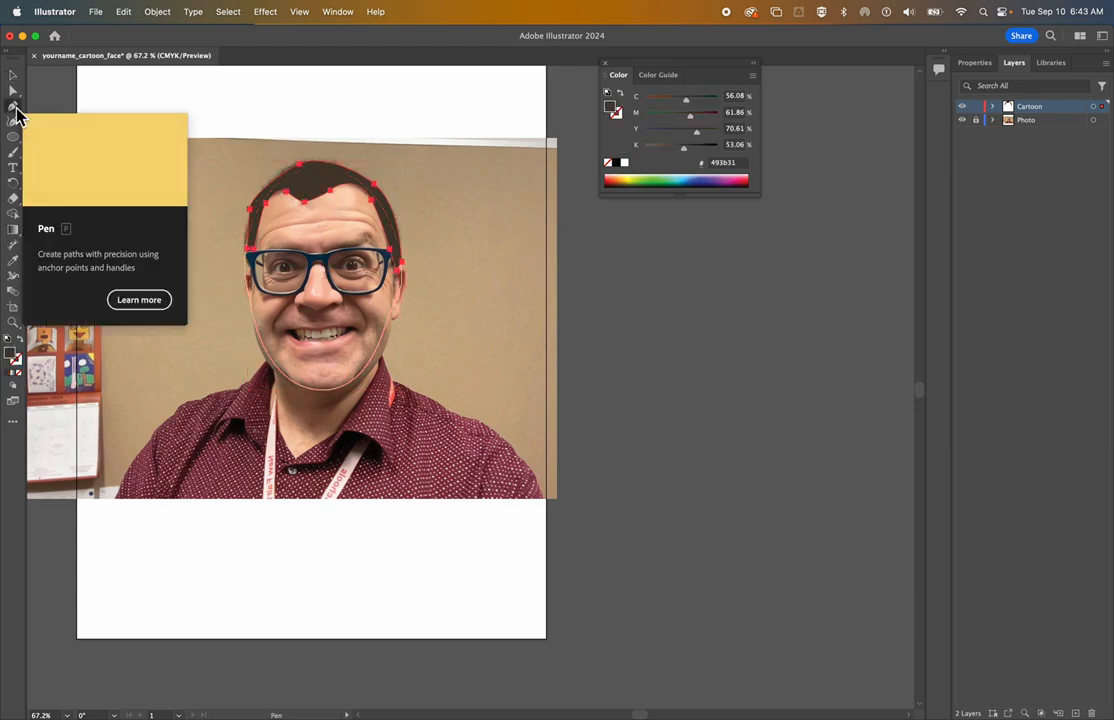
click(14, 107)
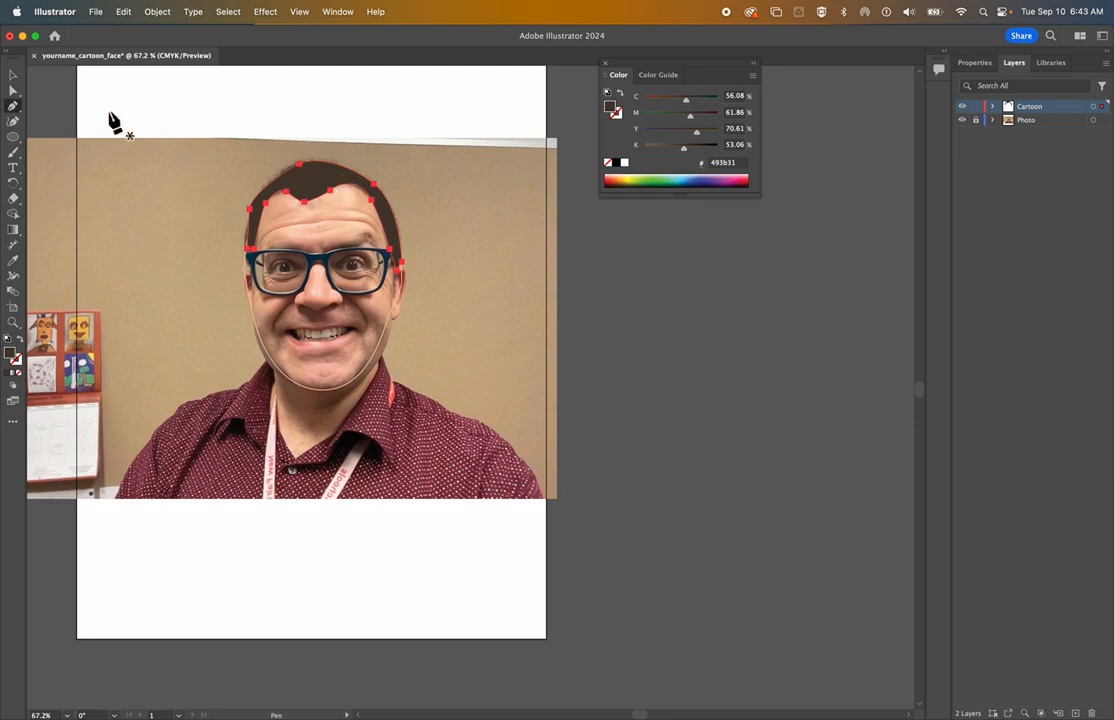
click(295, 185)
click(315, 169)
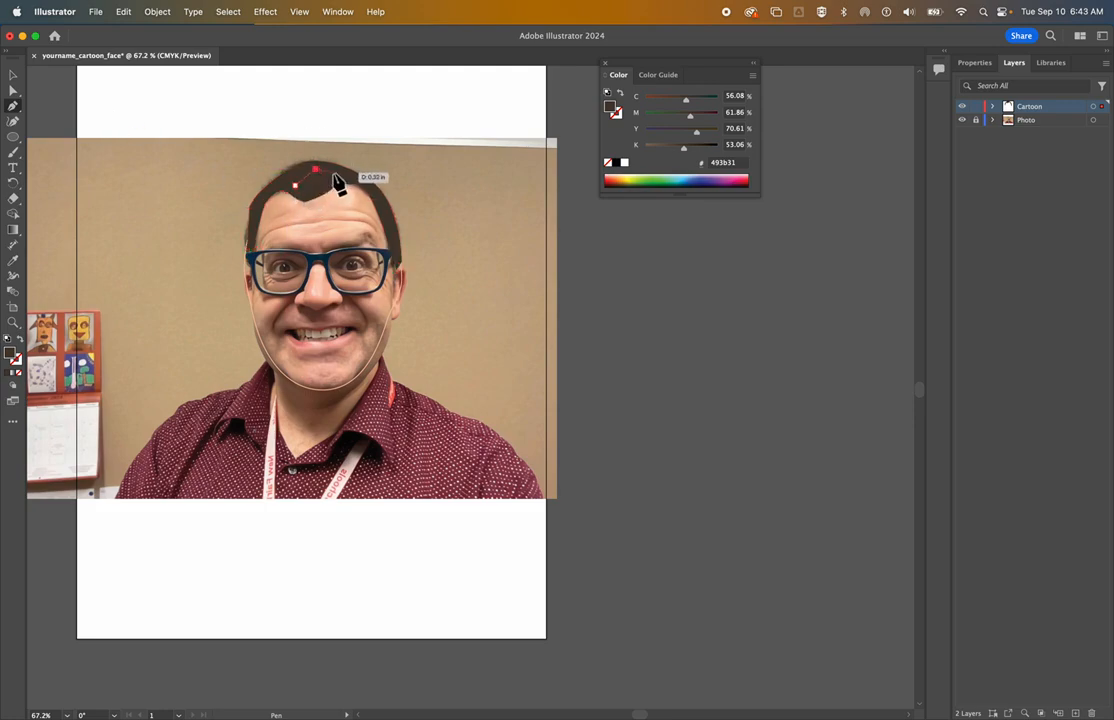
drag(333, 173, 337, 175)
click(314, 186)
click(296, 185)
- Set the hair highlight's fill to the lighter brown 685243
double_click(12, 356)
mouse_move(689, 313)
mouse_down()
mouse_move(697, 337)
mouse_move(690, 331)
mouse_up()
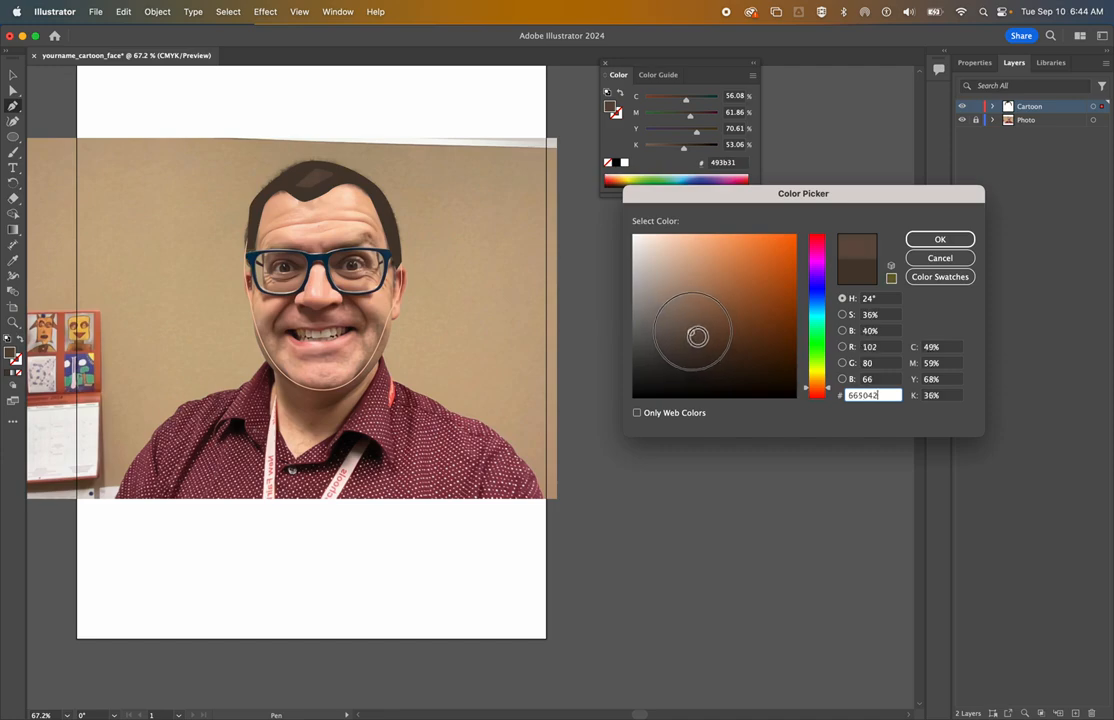
click(937, 241)
- Paint short lighter-brown Paintbrush strokes in the hair on both sides of the highlight shape
click(13, 153)
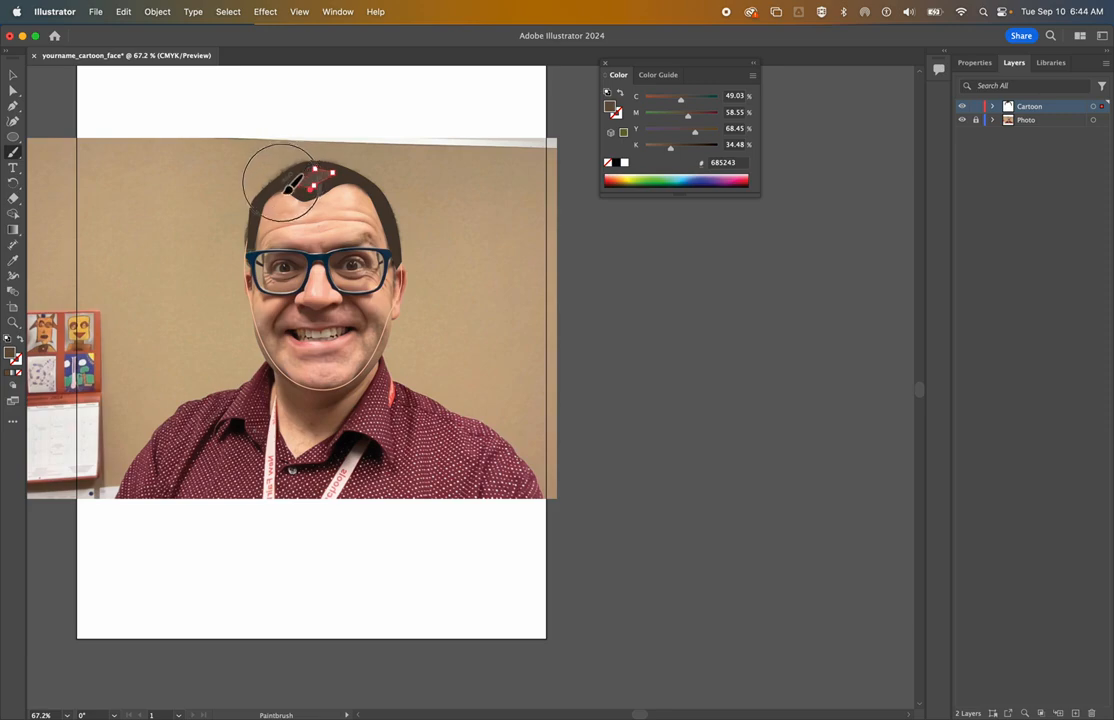
drag(285, 191, 275, 201)
drag(363, 192, 365, 191)
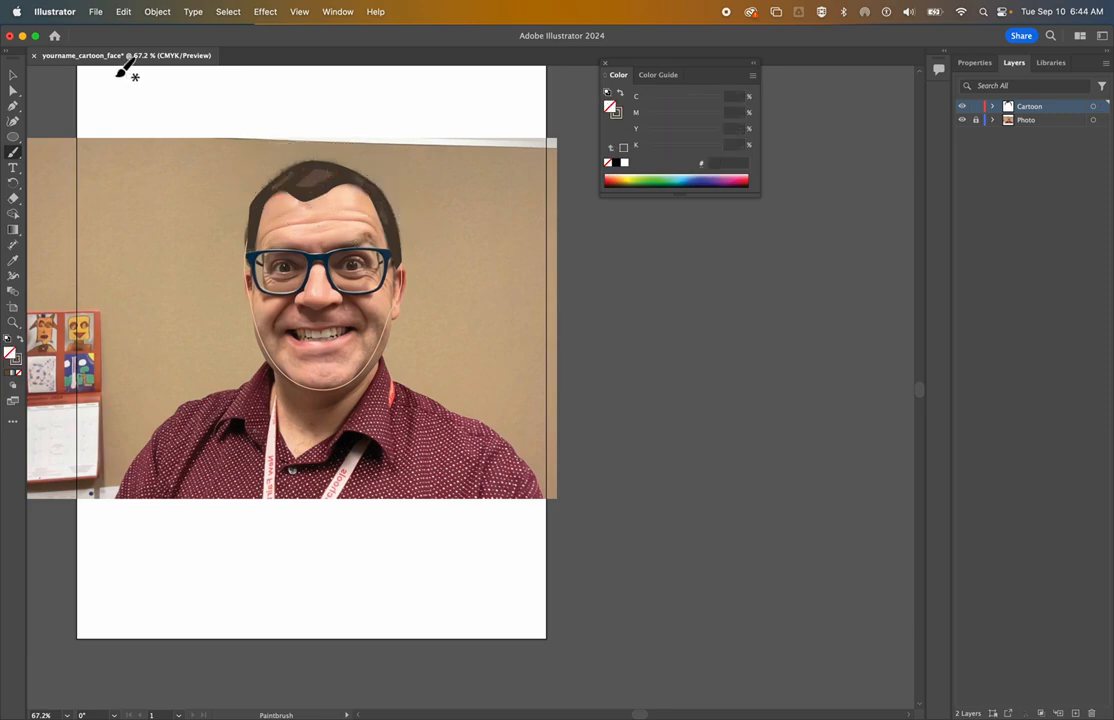
- Swap the face shape's fill and stroke to preview the skin colour under the hair, and swap them back
click(12, 76)
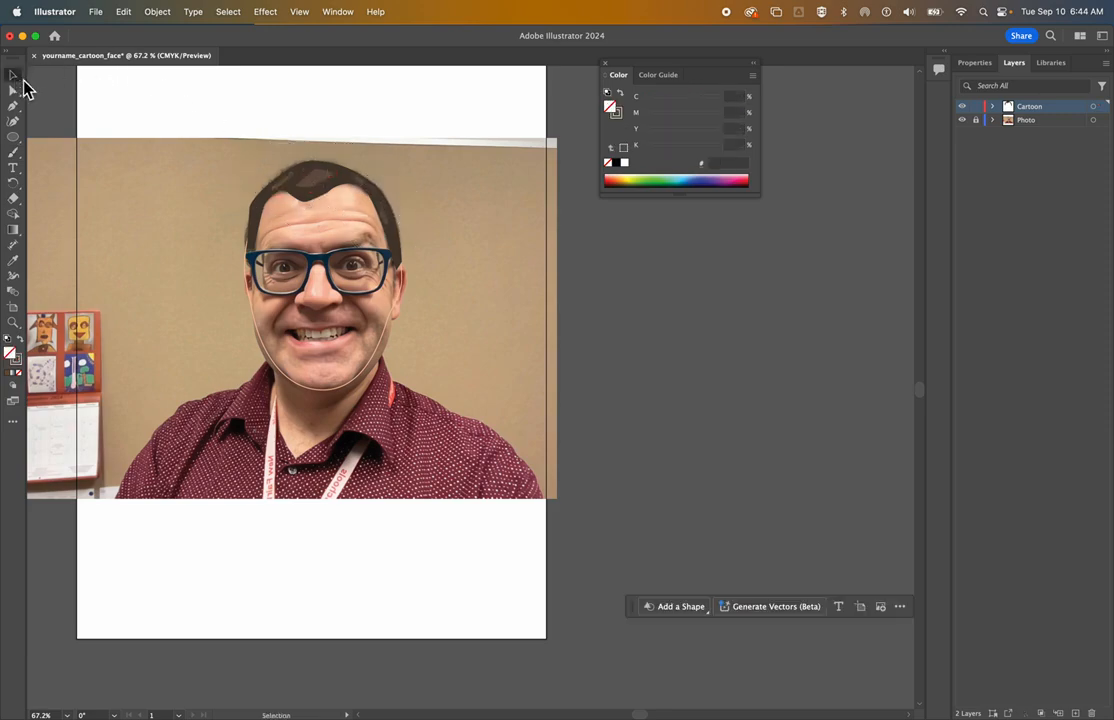
click(383, 341)
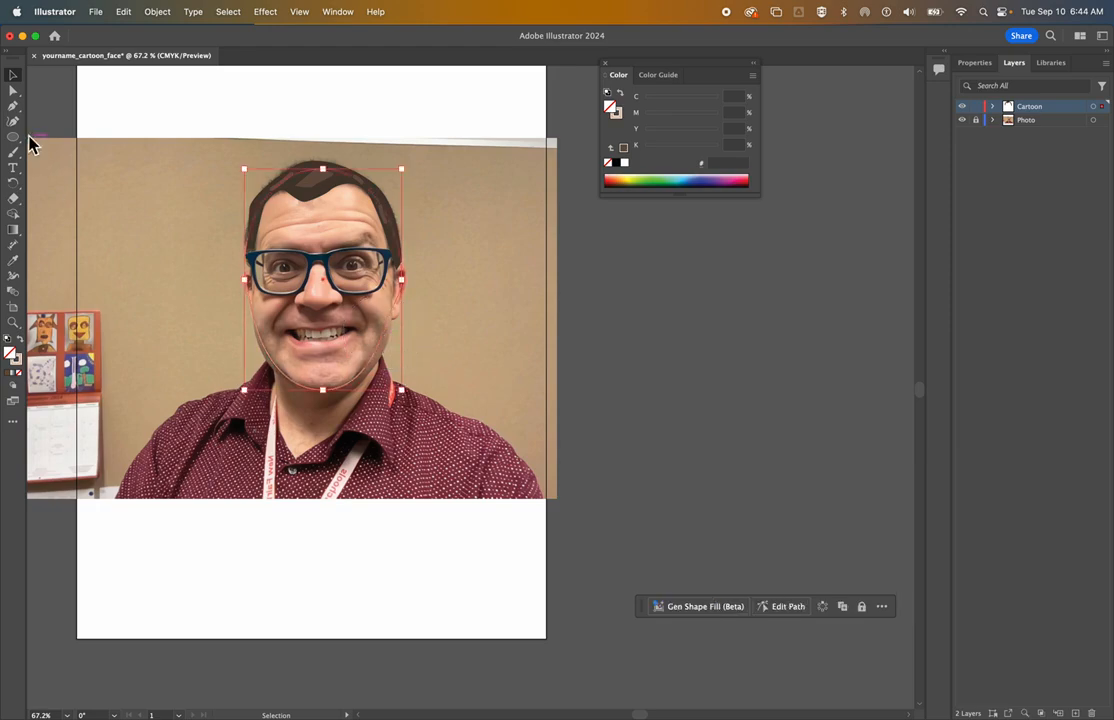
click(19, 342)
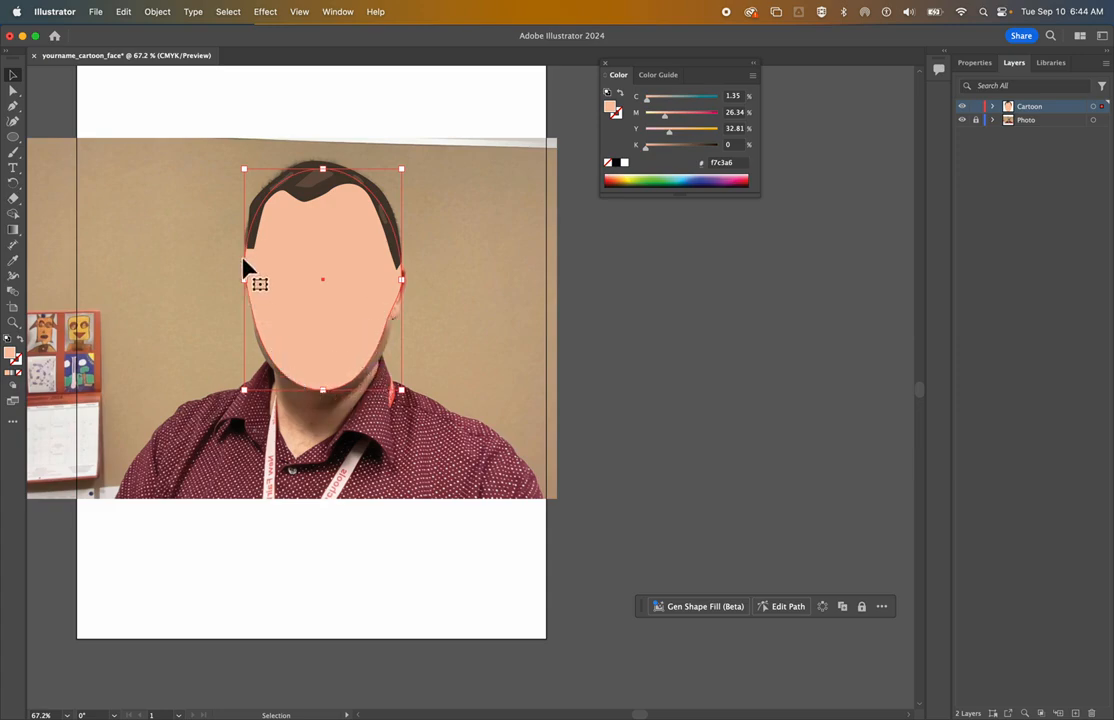
click(20, 341)
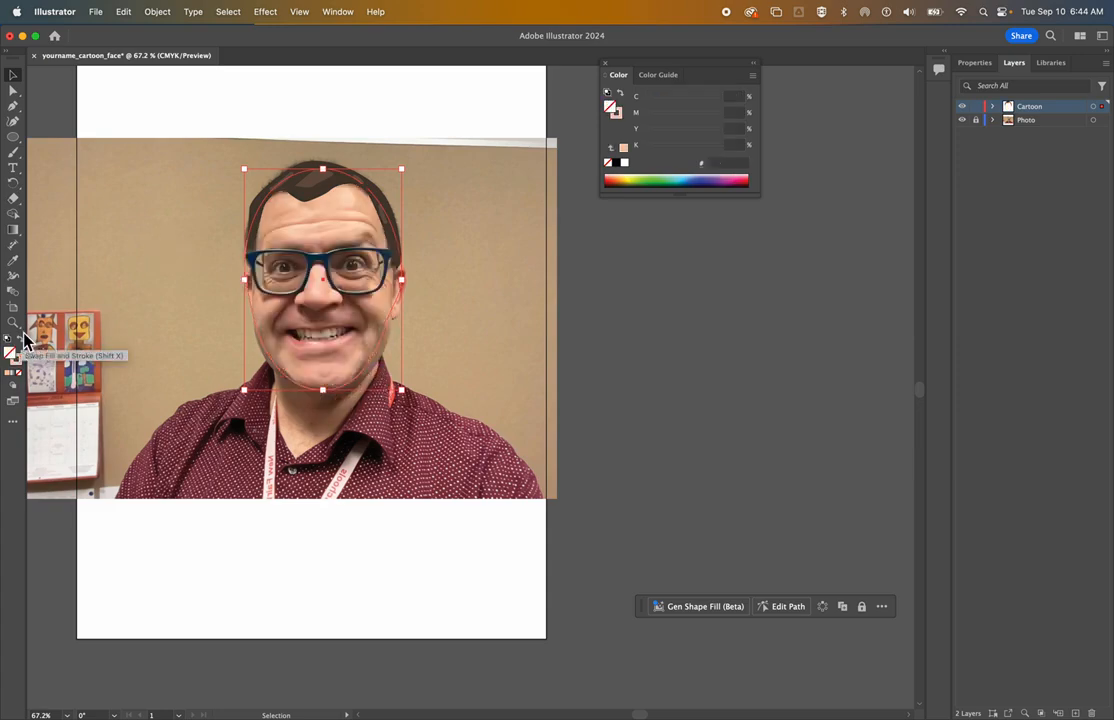
- Draw a small closed shadow shape with the Pen tool on the cheek beside the mouth, and swap its fill and stroke
click(13, 106)
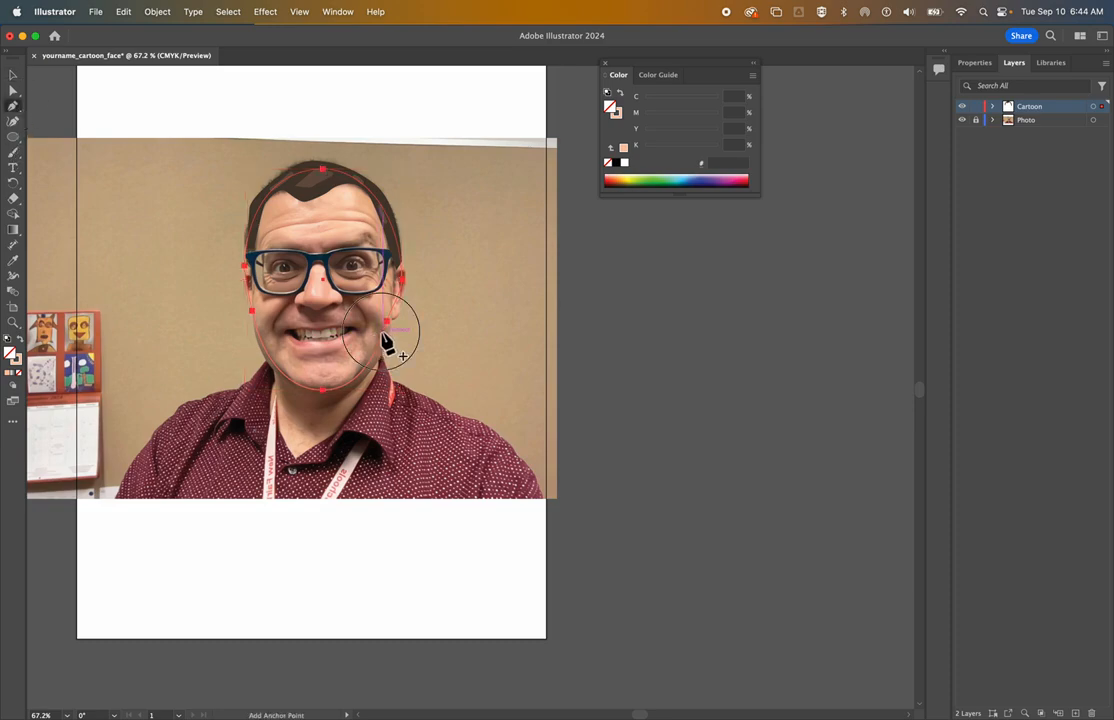
super+click(365, 372)
mouse_move(362, 372)
mouse_down()
mouse_move(385, 340)
mouse_move(375, 314)
mouse_move(368, 368)
mouse_up()
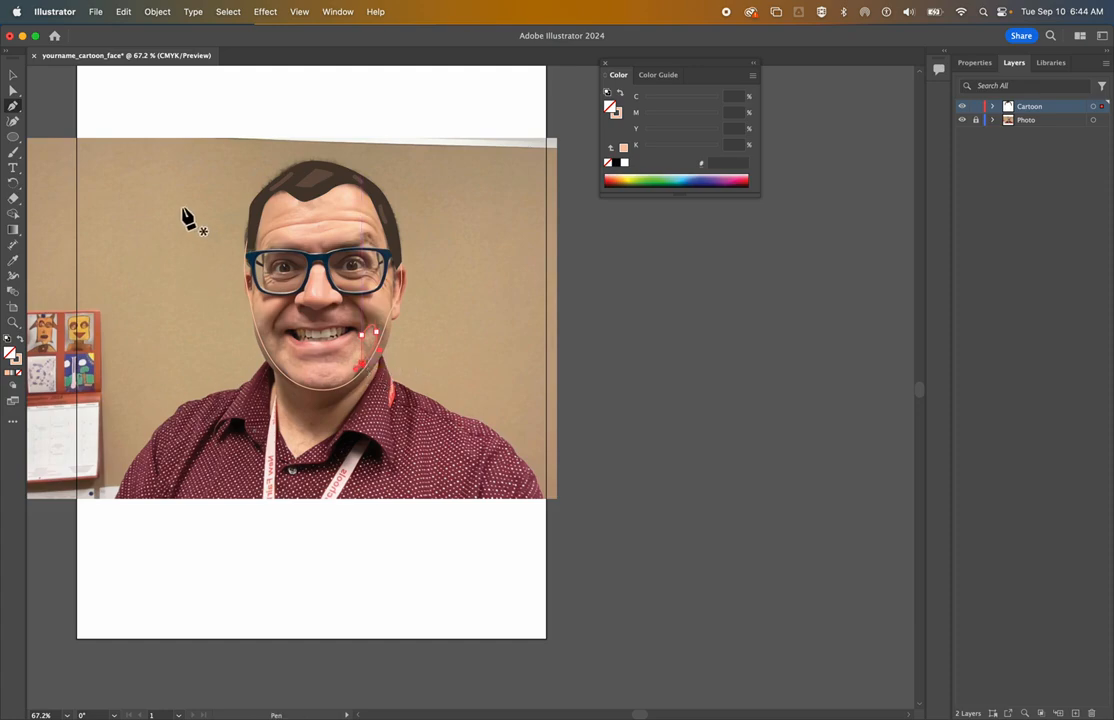
click(14, 76)
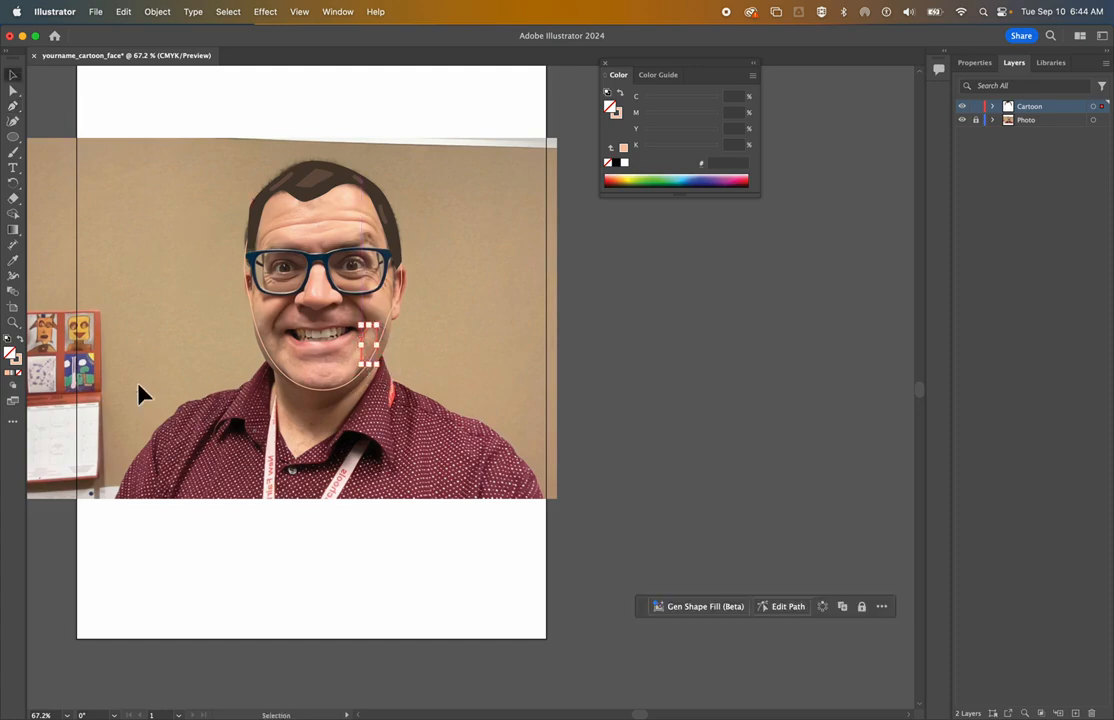
click(19, 340)
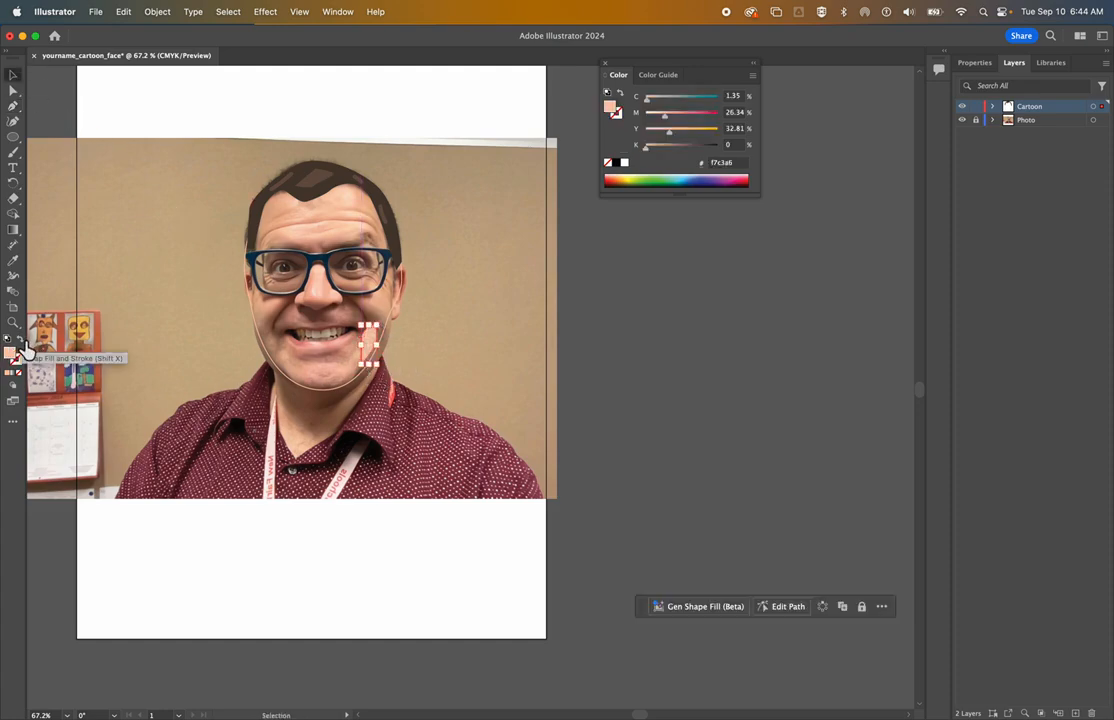
- Set the cheek shadow's fill to the darker skin tone d19475, and swap the face shape's fill and stroke to show the skin colour
double_click(13, 354)
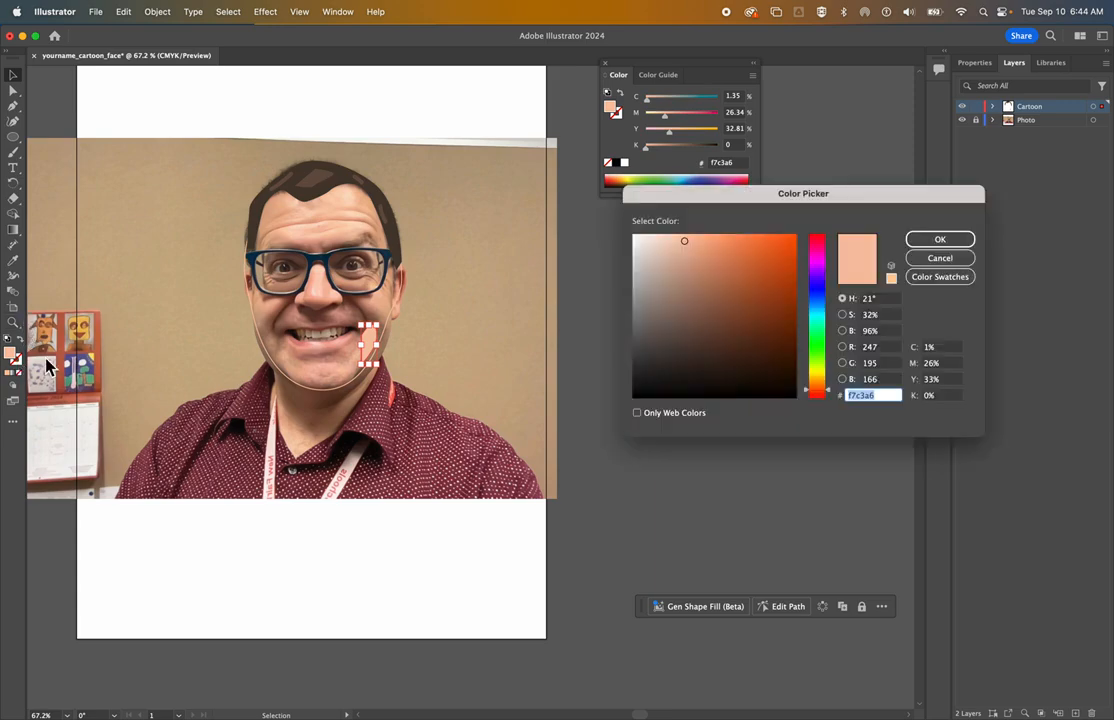
click(697, 254)
drag(701, 256, 711, 267)
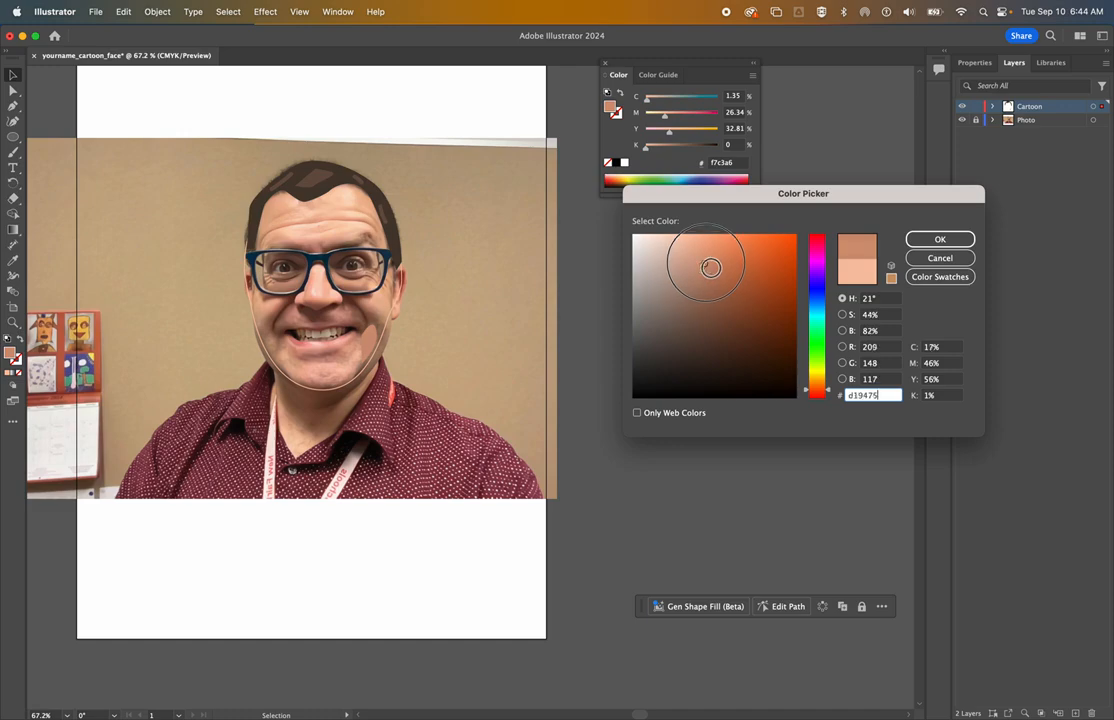
click(931, 242)
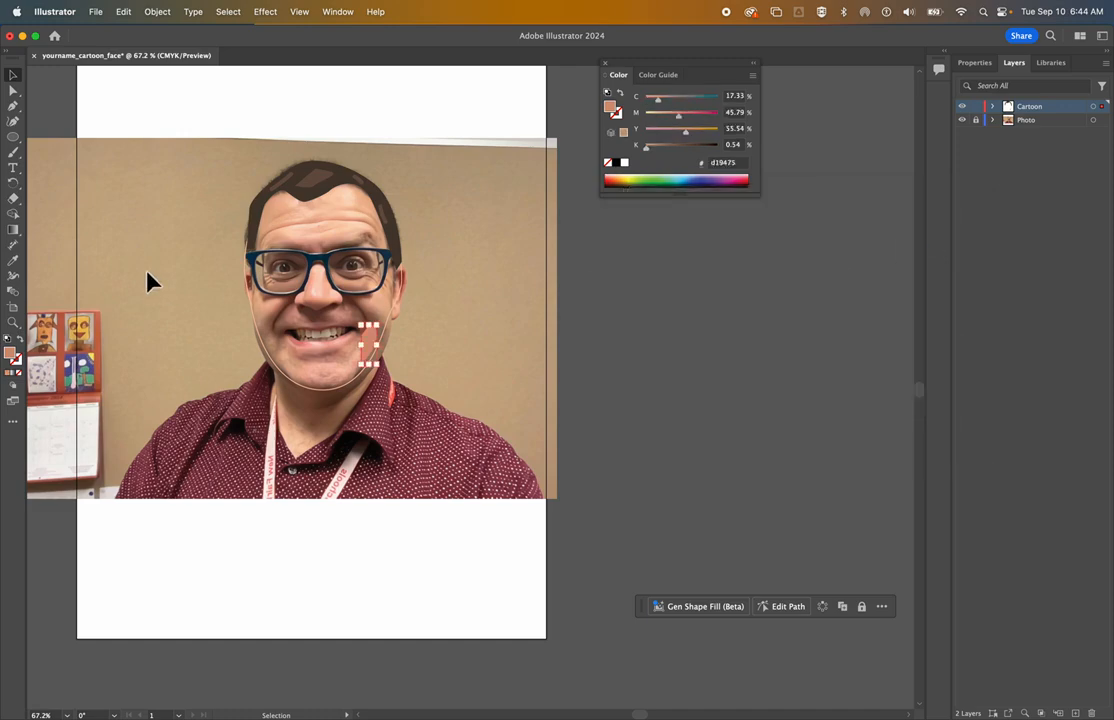
click(268, 355)
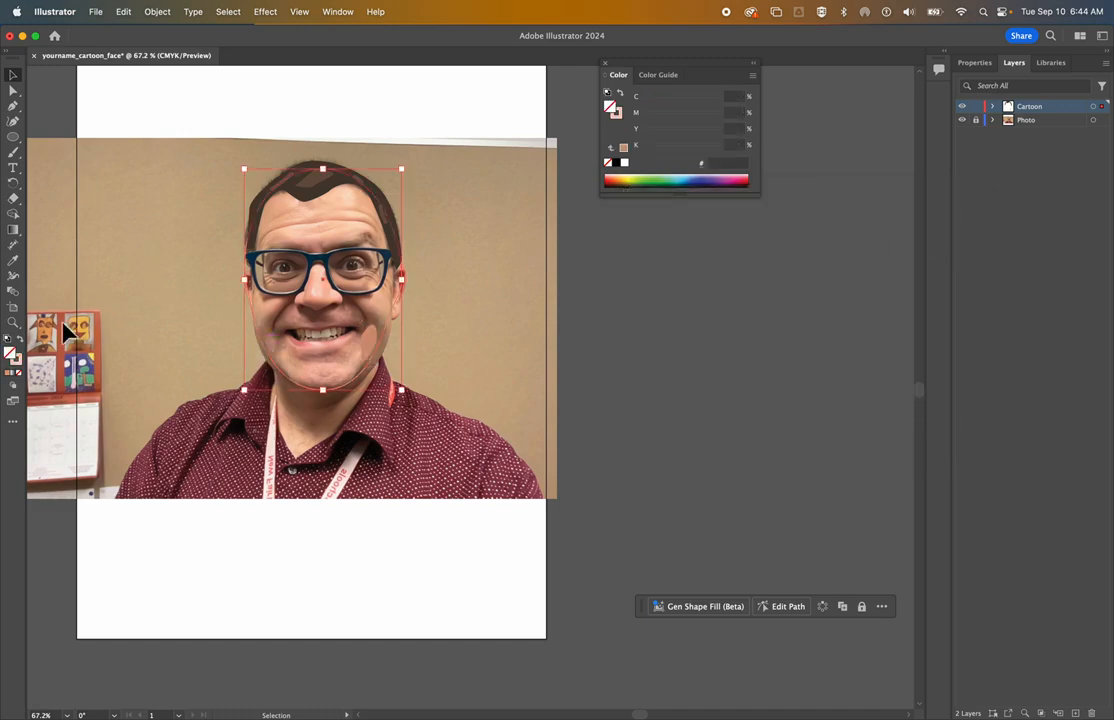
click(21, 340)
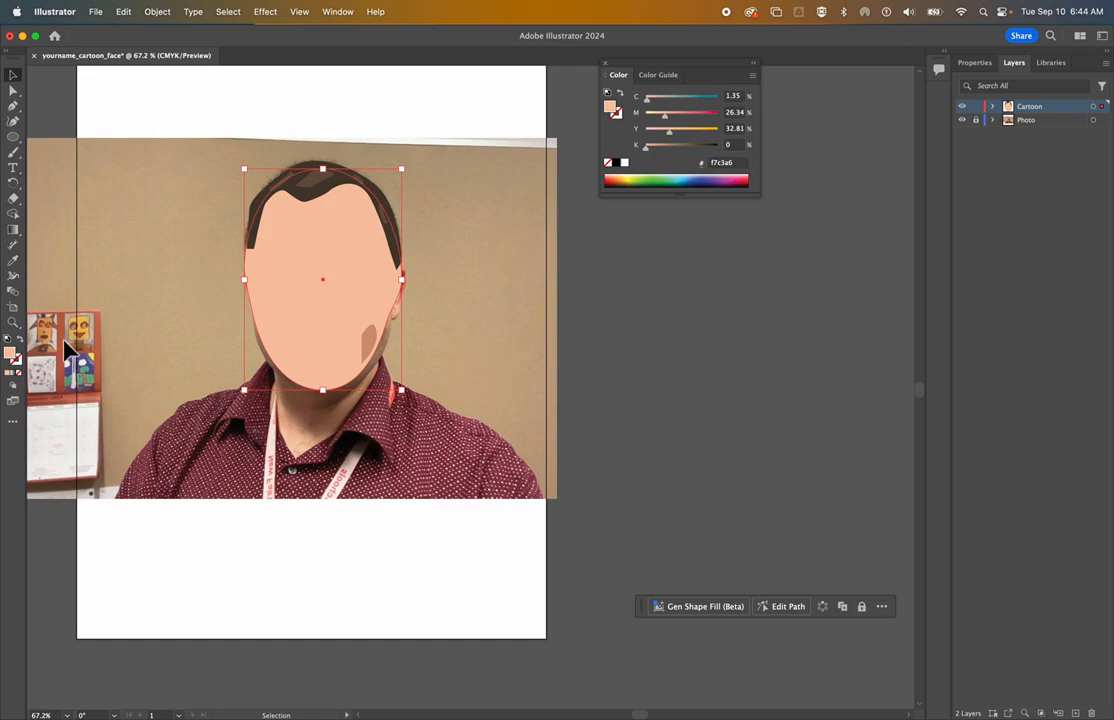
- Delete the cheek shadow shape after trying to resize it, and swap the face shape's fill and stroke to uncover the photo
click(370, 345)
drag(368, 369, 352, 388)
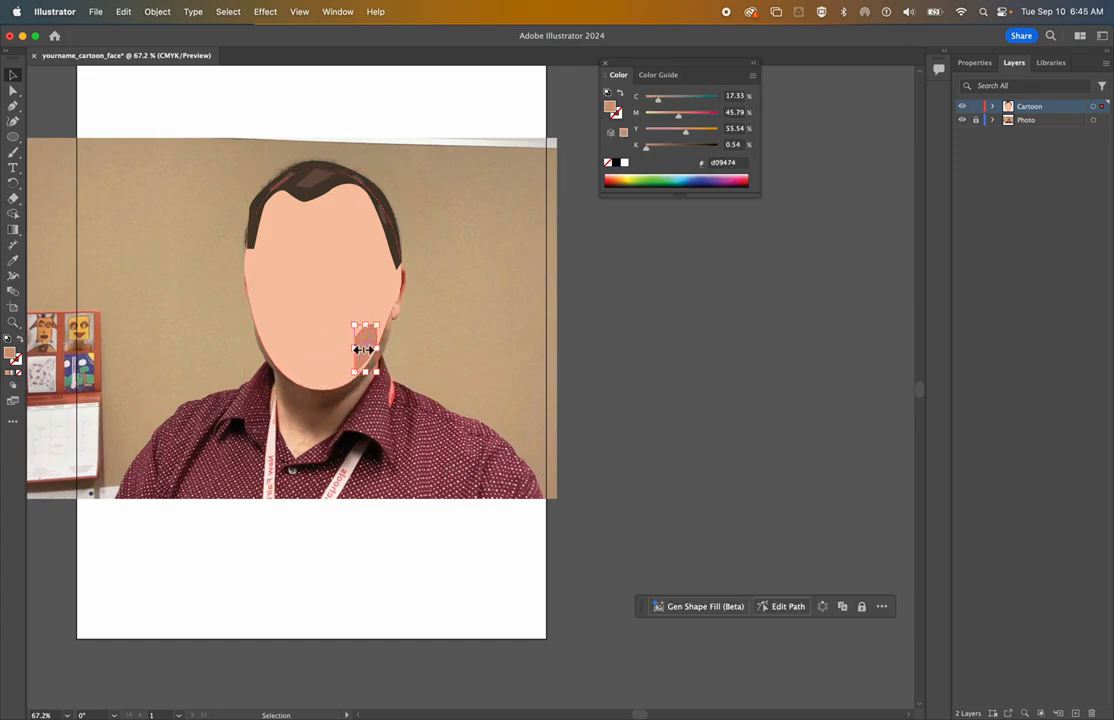
drag(355, 325, 362, 330)
key(Delete)
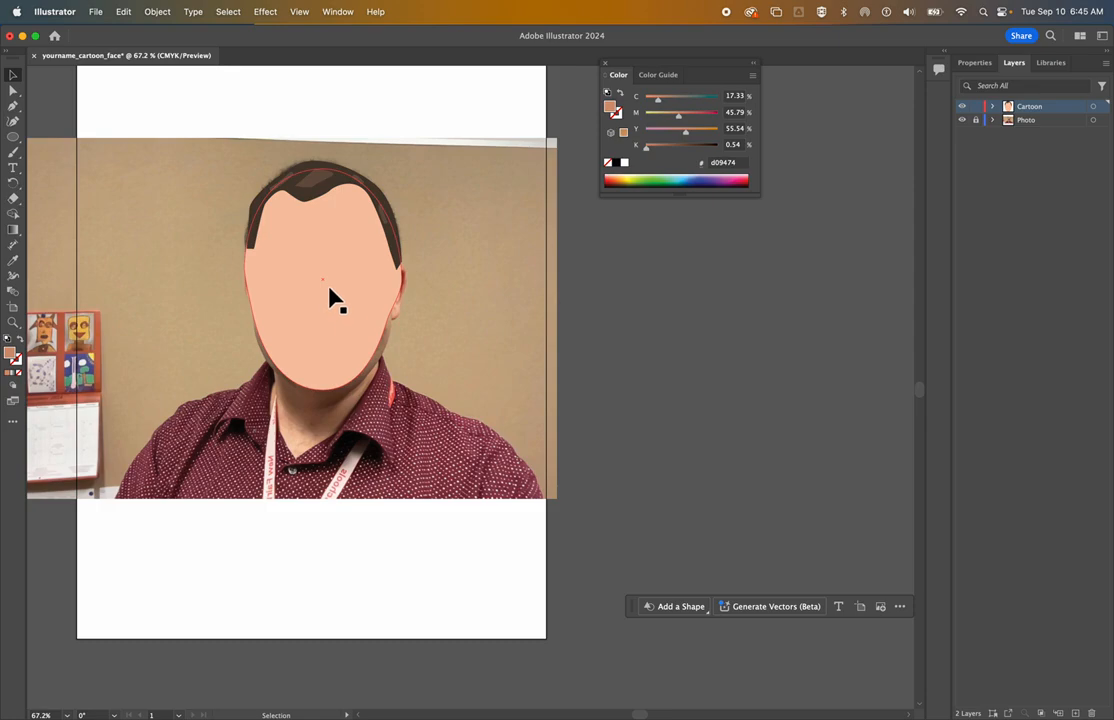
click(305, 322)
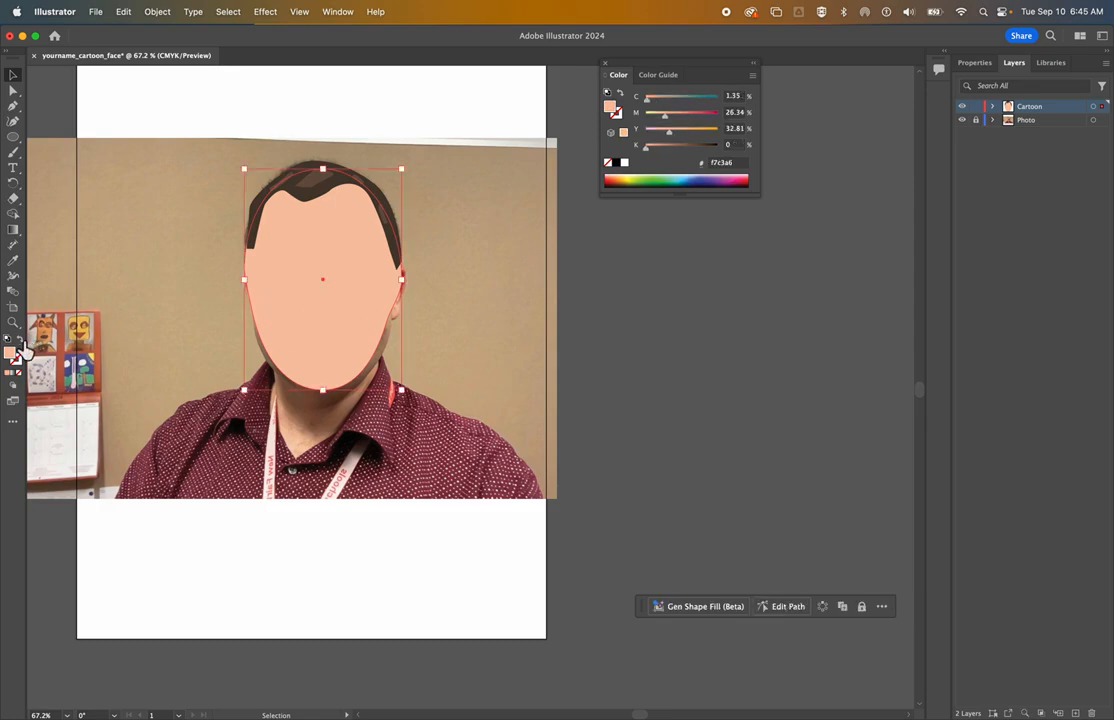
click(18, 372)
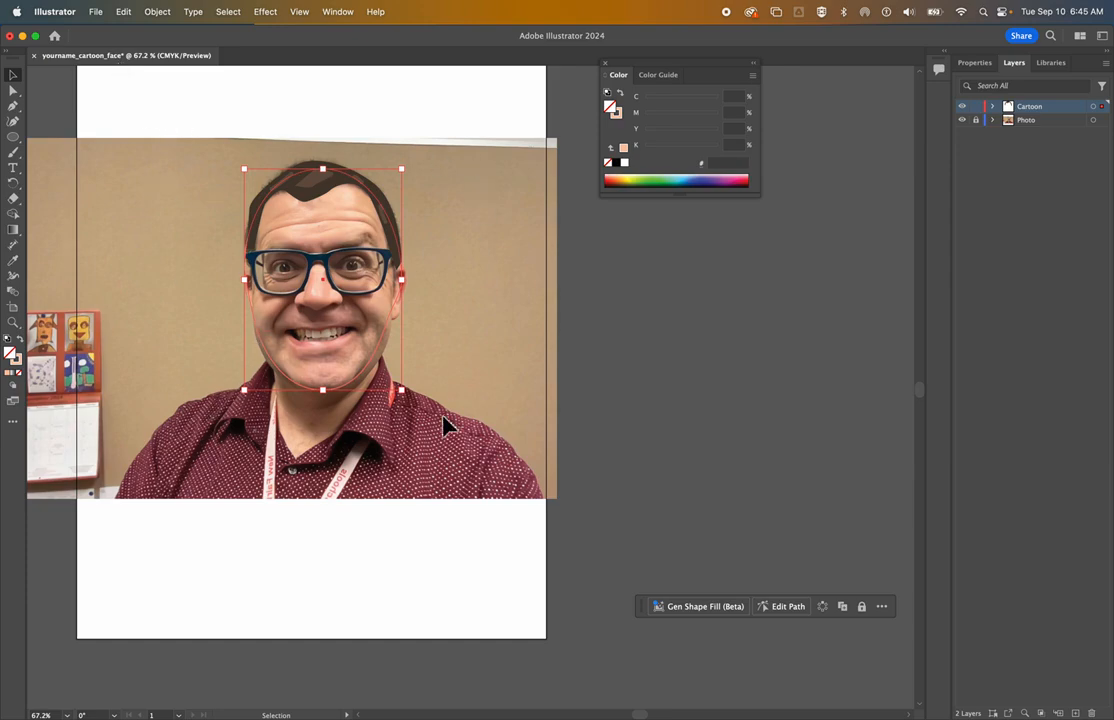
- Toggle the Photo layer's visibility off and on to check the cartoon shapes without the portrait
click(962, 120)
click(962, 120)
click(962, 120)
click(962, 120)
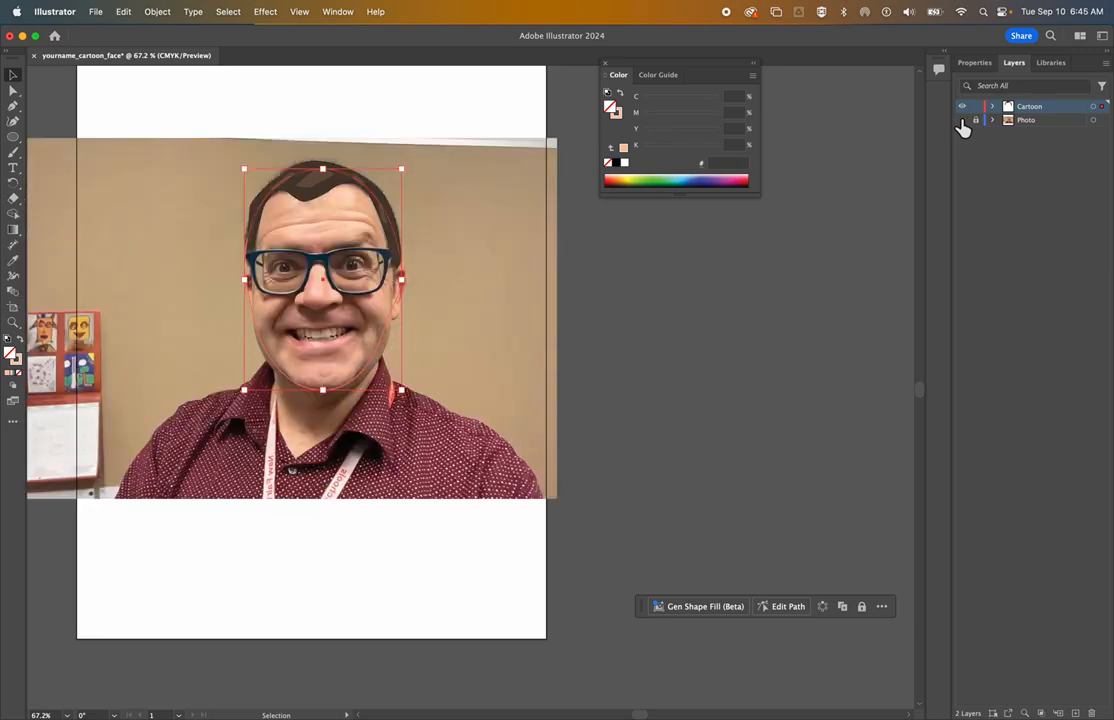